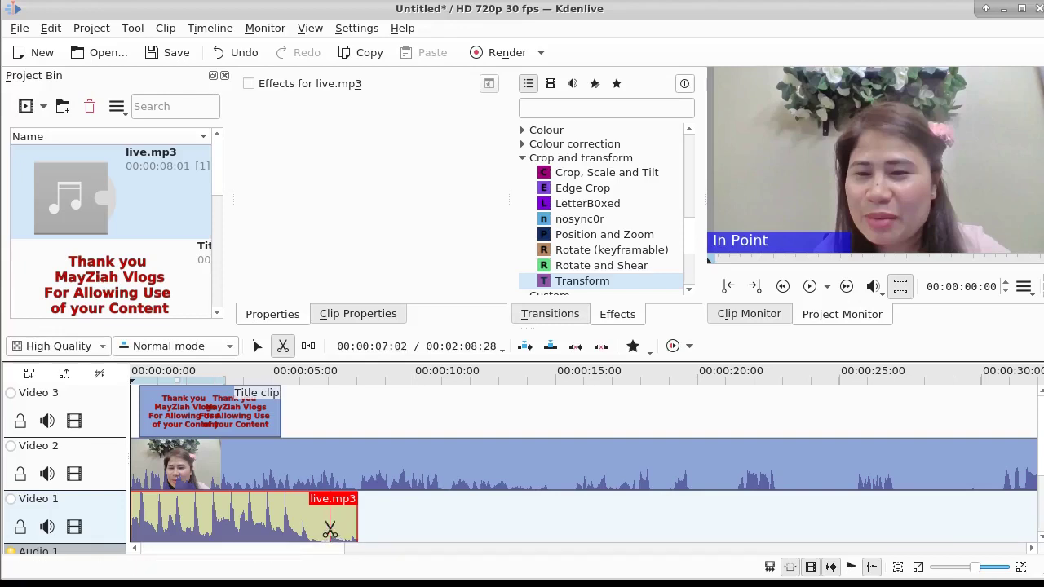
Step: Cut live.mp3 on Video 1 at 00:00:07:02 and delete the piece after the cut
left_click(331, 532)
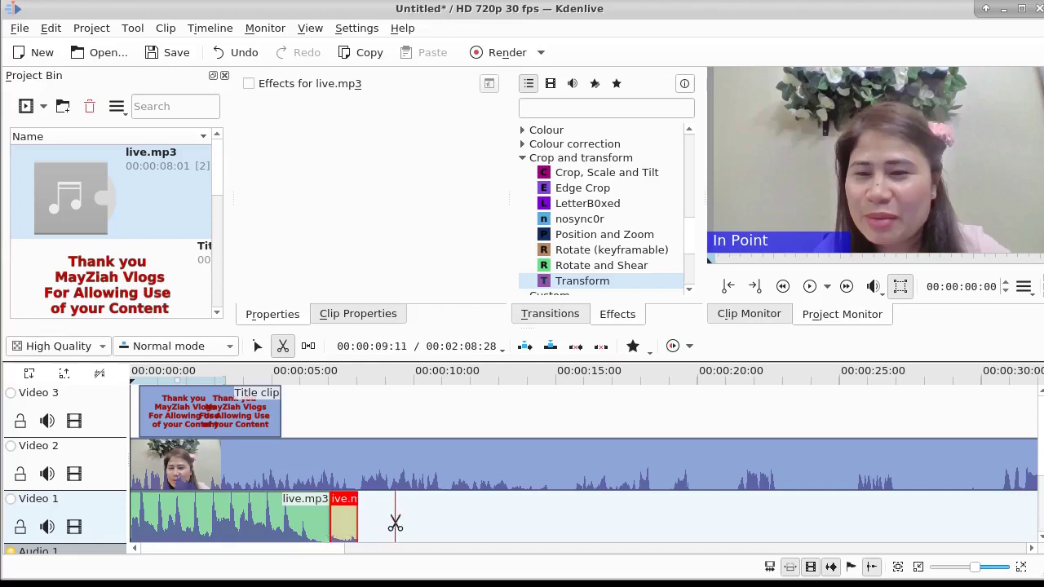
left_click(257, 345)
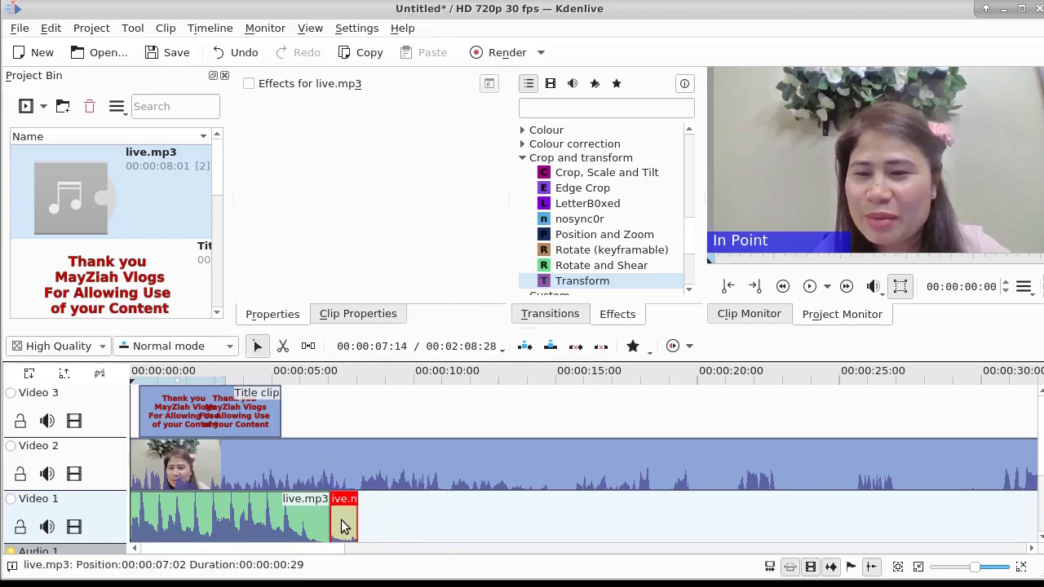
key("Delete")
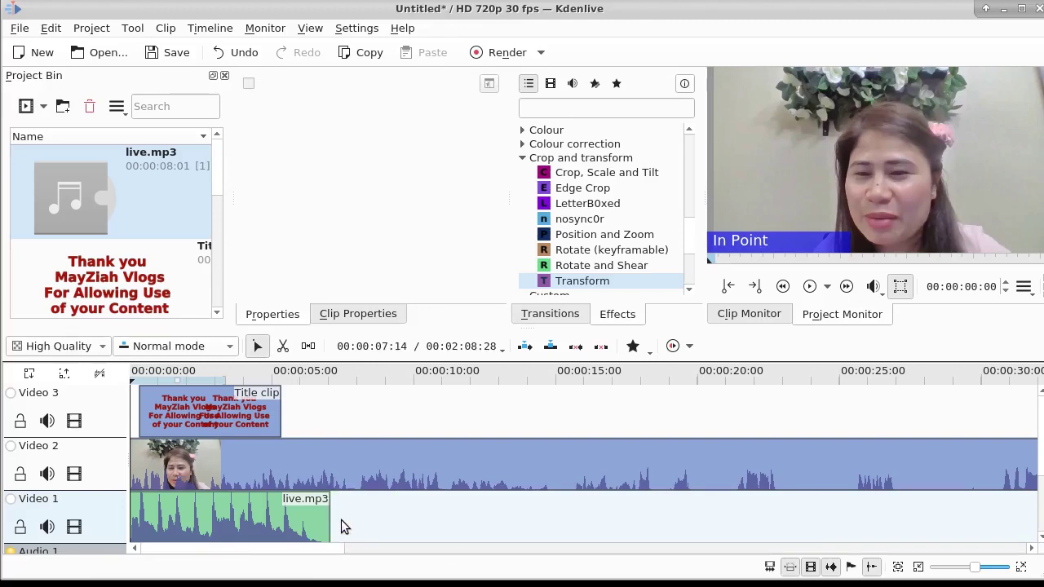
Step: Cut vlc-record.mp4 on Video 2 where live.mp3 ends, at 00:00:07:02, and delete the remainder after the cut
left_click(283, 348)
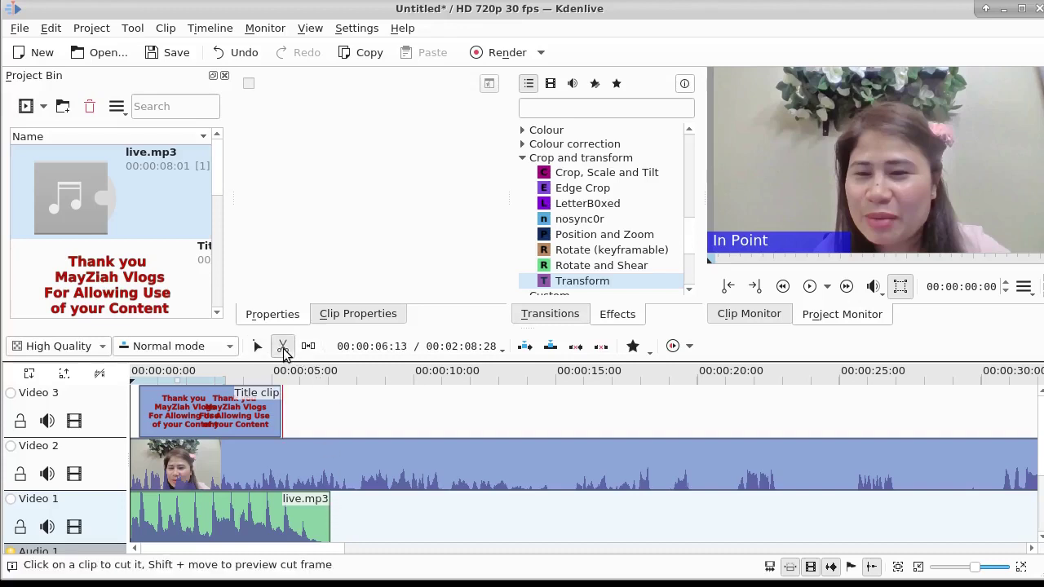
left_click(331, 451)
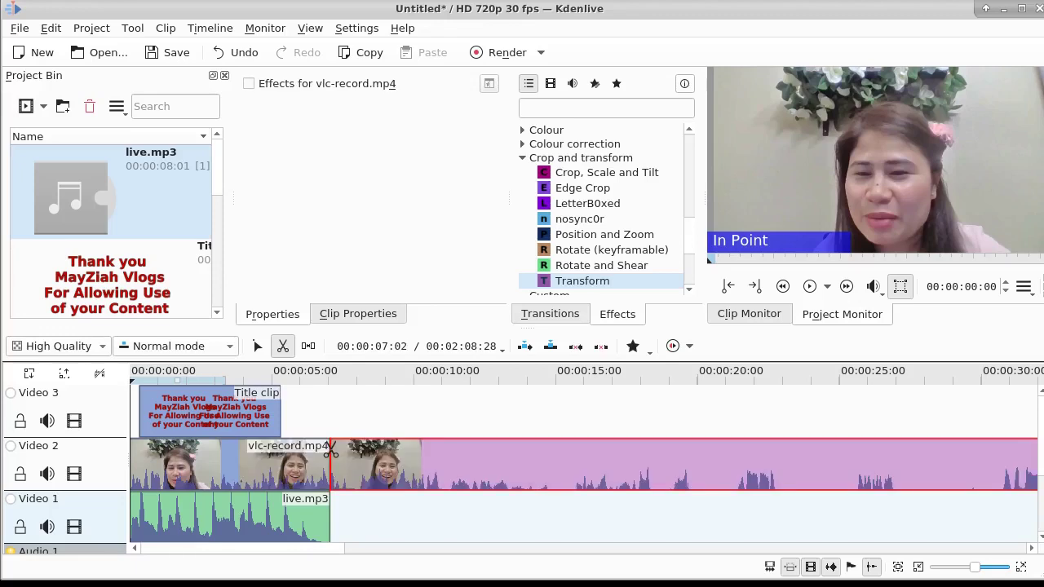
left_click(257, 346)
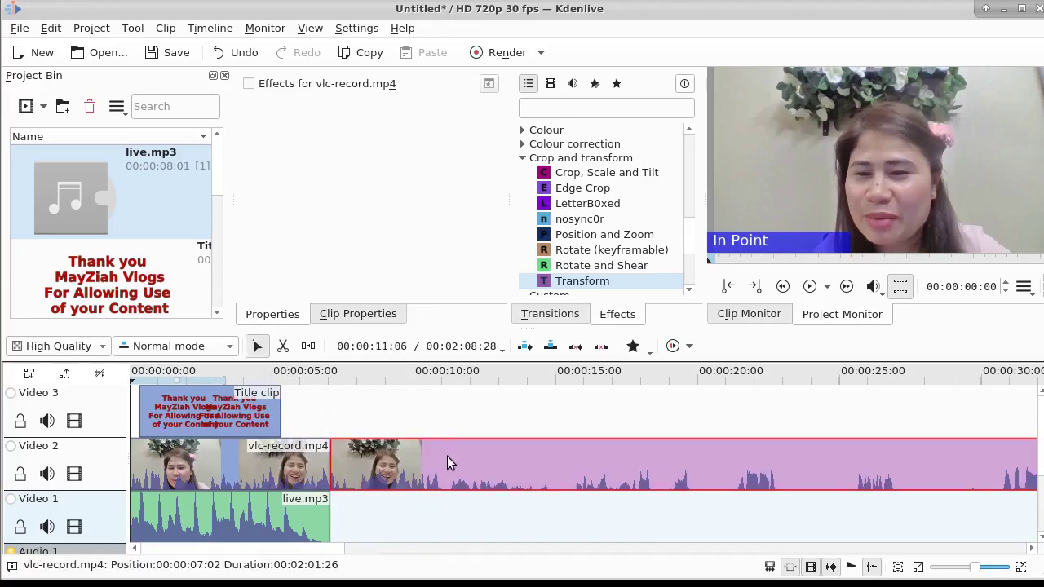
key("Delete")
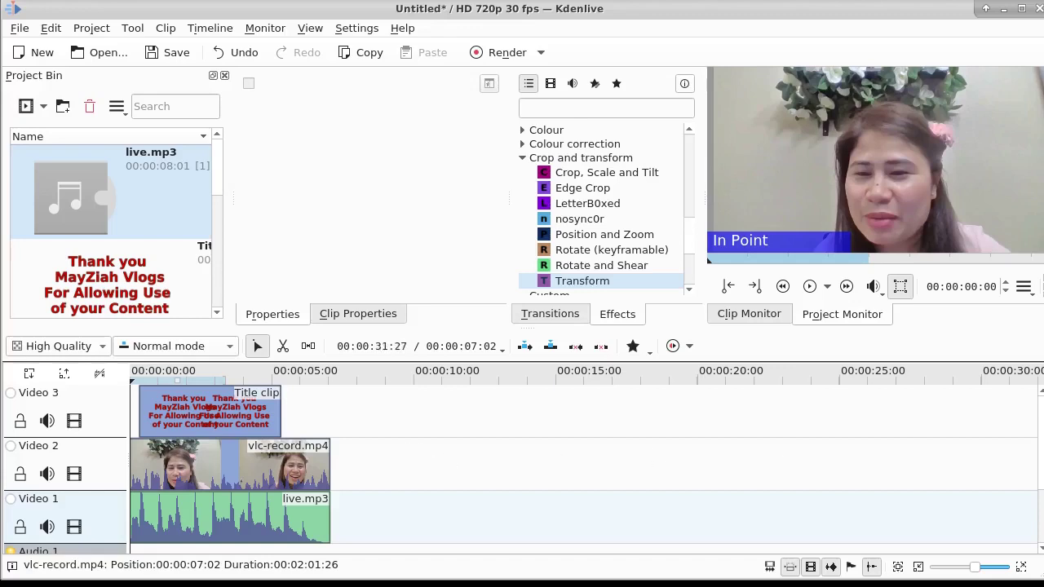
Step: Split the audio of the vlc-record.mp4 clip on Video 2 onto its own audio track
left_click(245, 473)
scroll(151, 498, "down", 1)
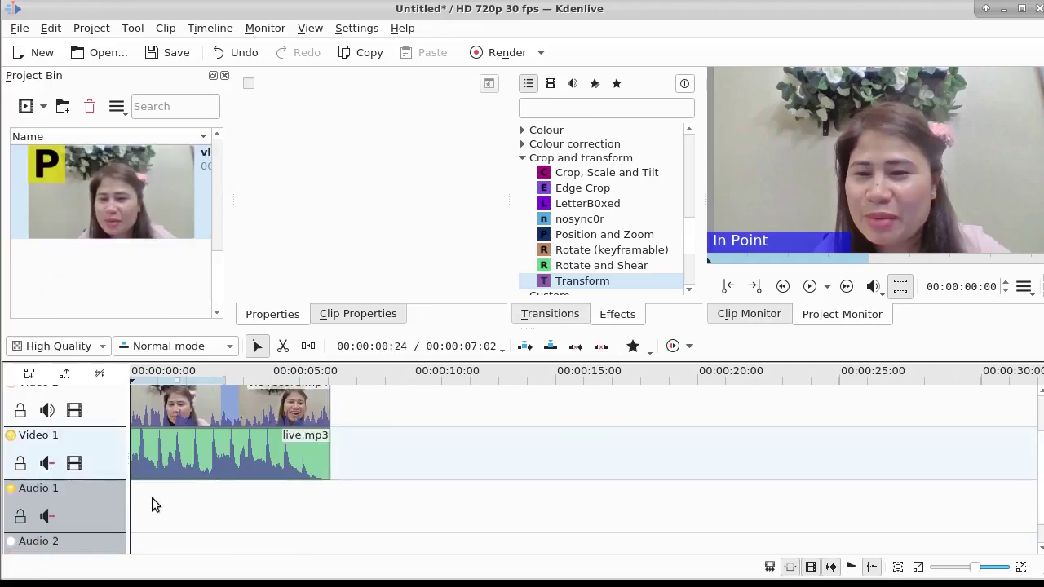
left_click(257, 400)
right_click(257, 400)
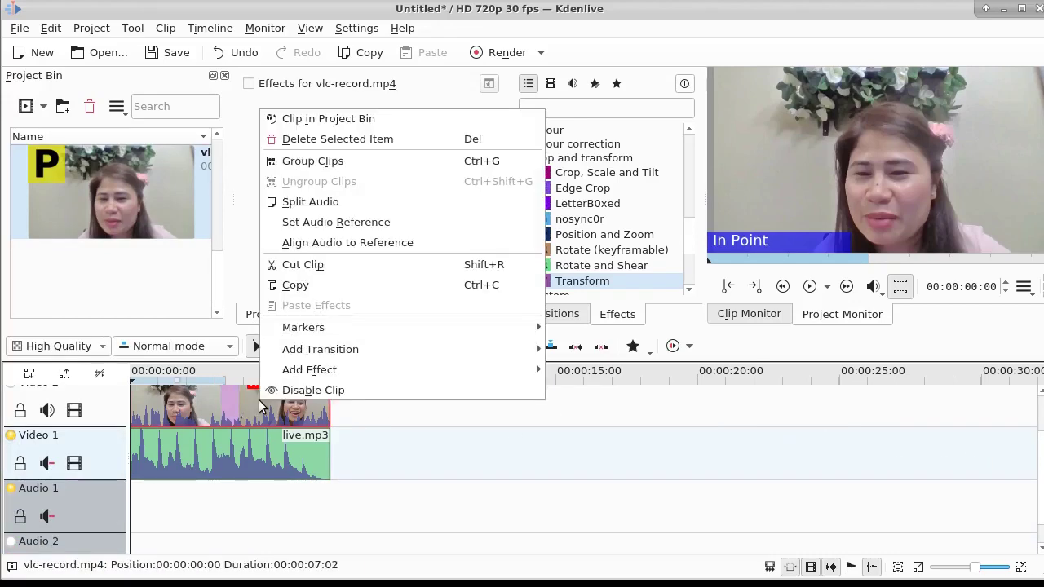
left_click(345, 203)
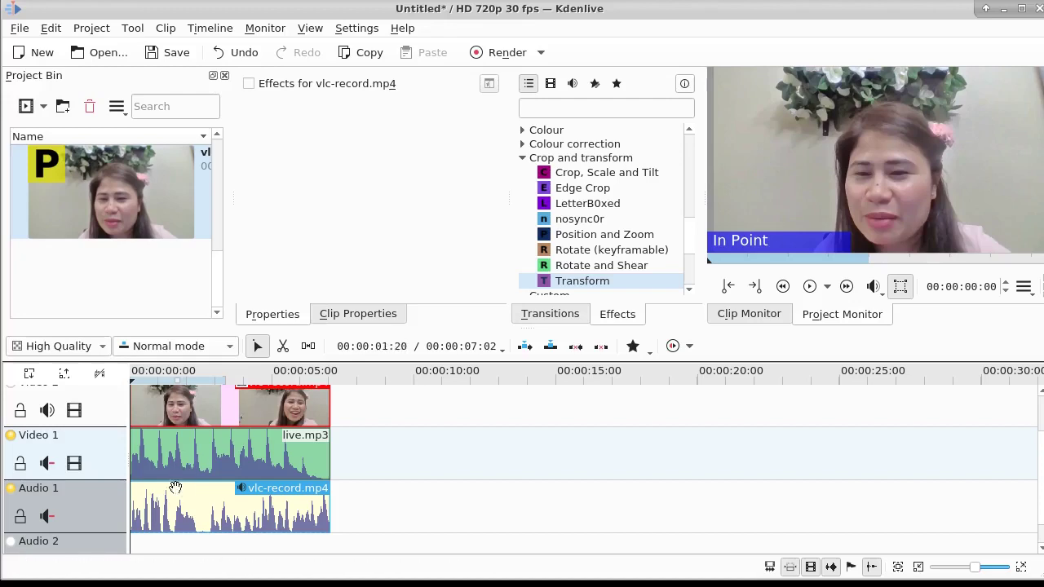
Step: Mute the Audio 1 track and unmute the Video 1 track that holds live.mp3
left_click(51, 519)
left_click(51, 519)
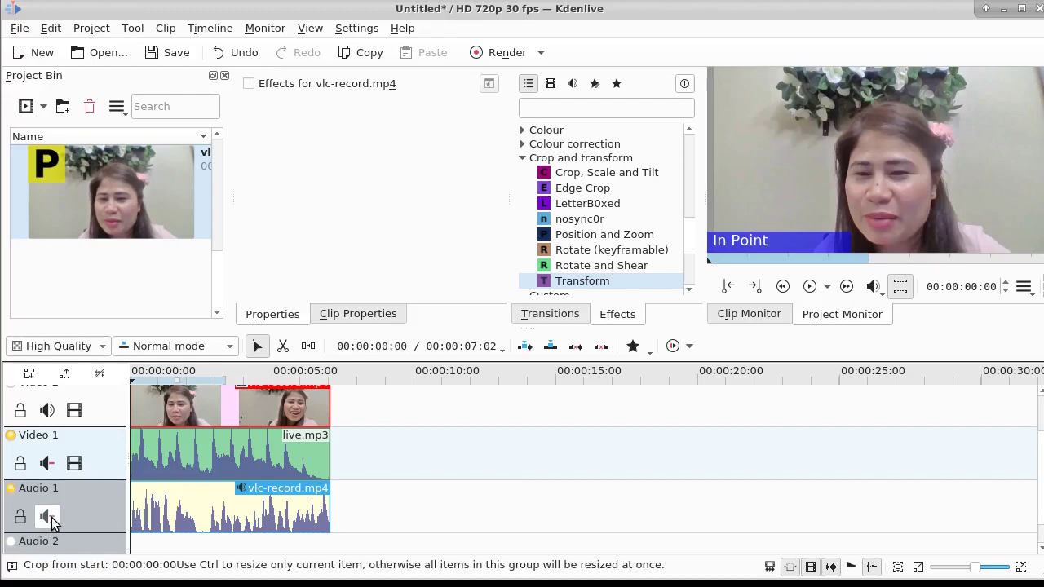
left_click(47, 463)
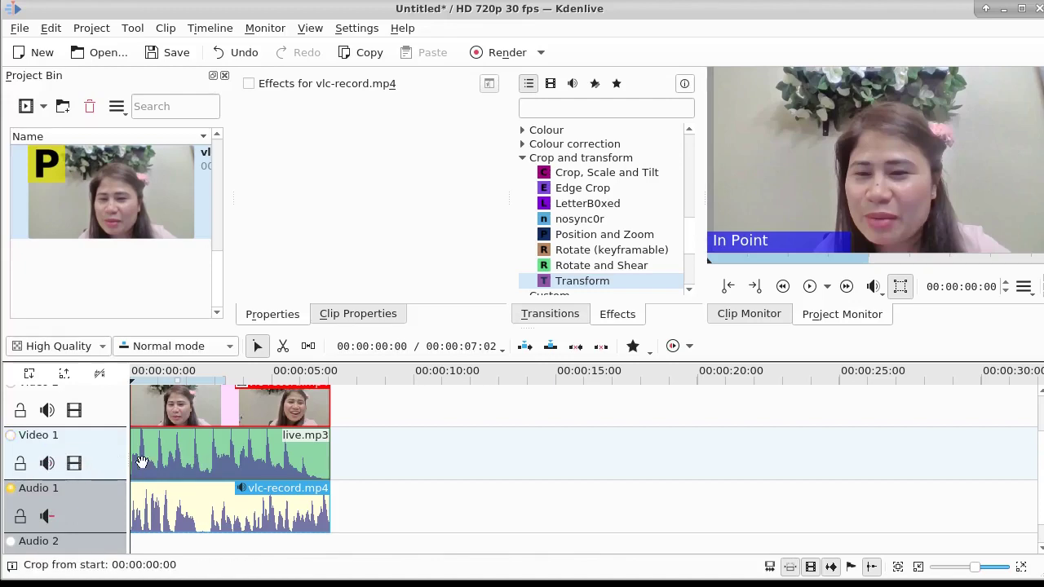
Step: Play the project from near its start to preview the title over the video, stopping at about five seconds
scroll(1040, 440, "up", 3)
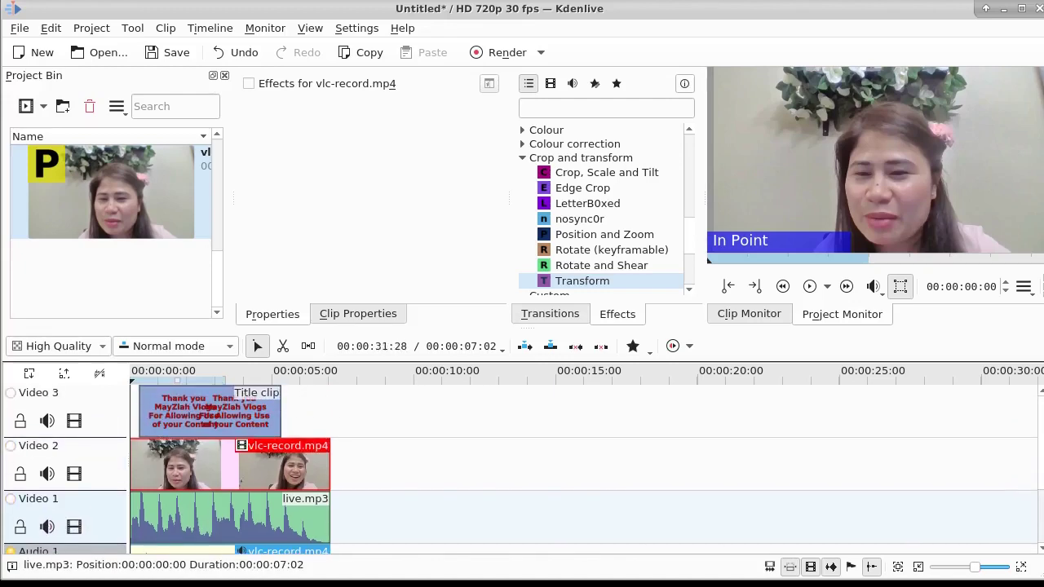
left_click(134, 371)
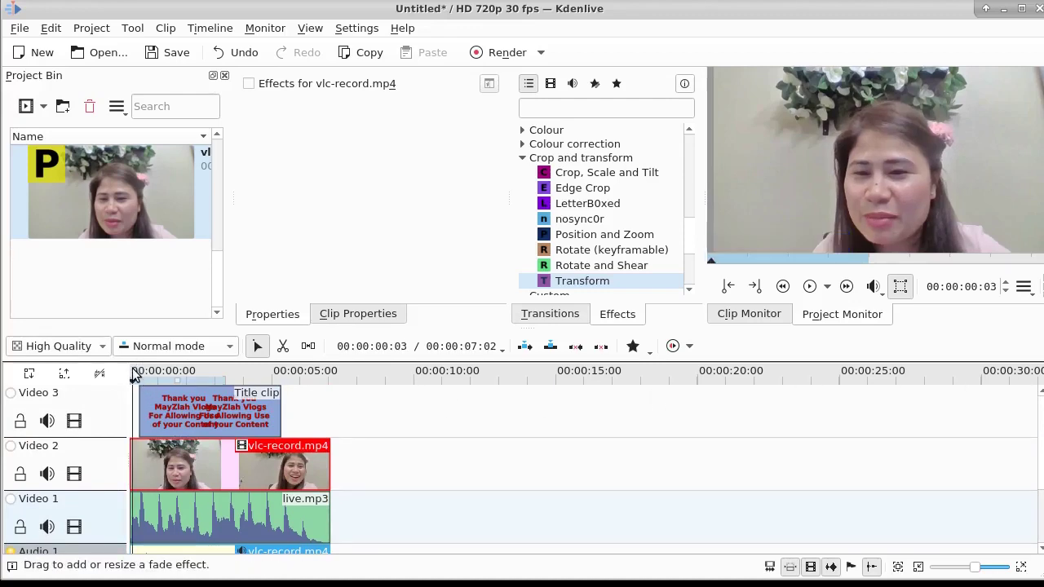
left_click(809, 291)
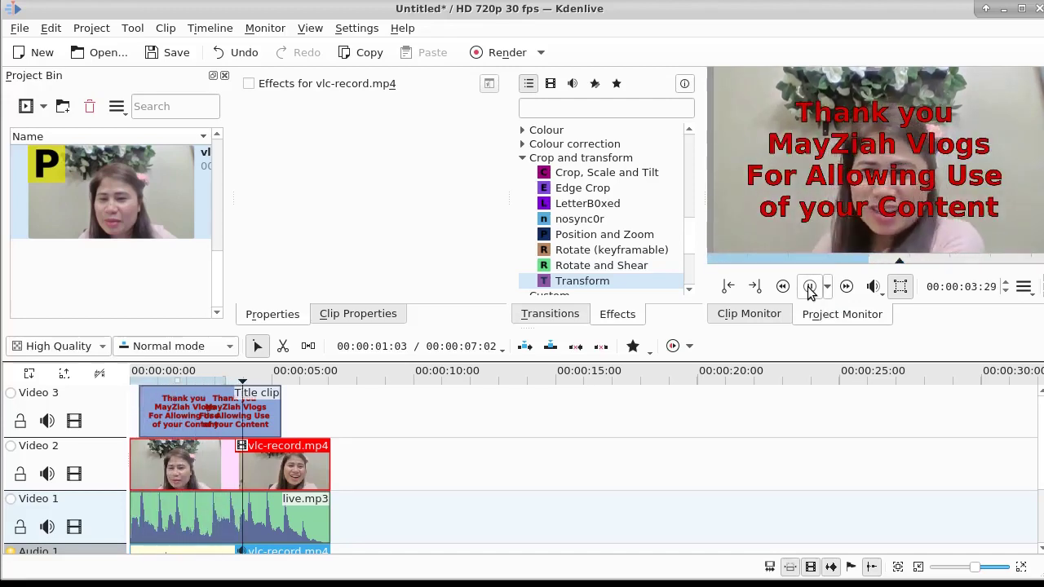
left_click(809, 291)
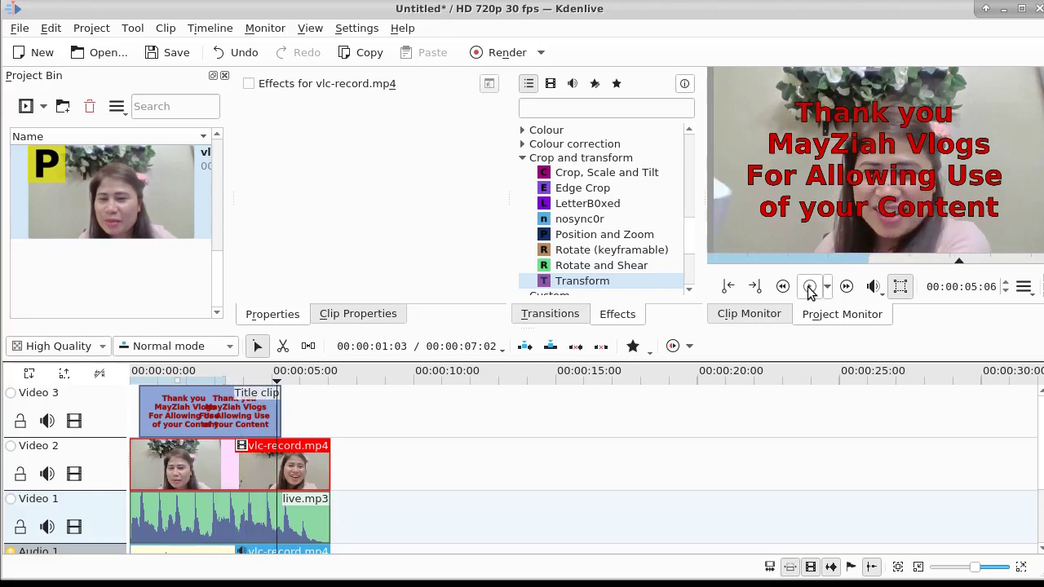
Step: Add a Transform effect to the title clip on Video 3, go to its first keyframe and widen the effect settings area
left_click(210, 412)
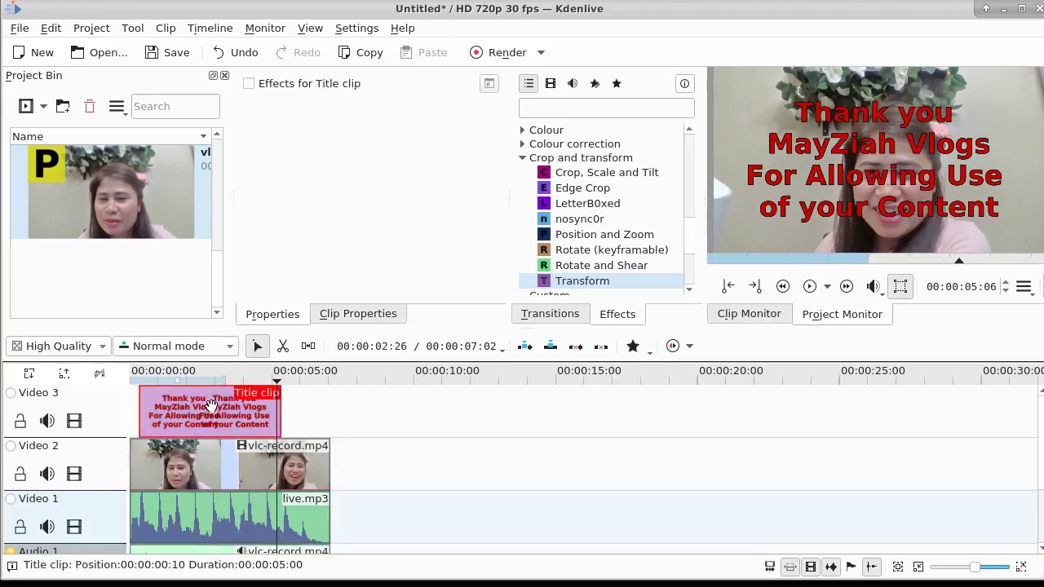
double_click(545, 282)
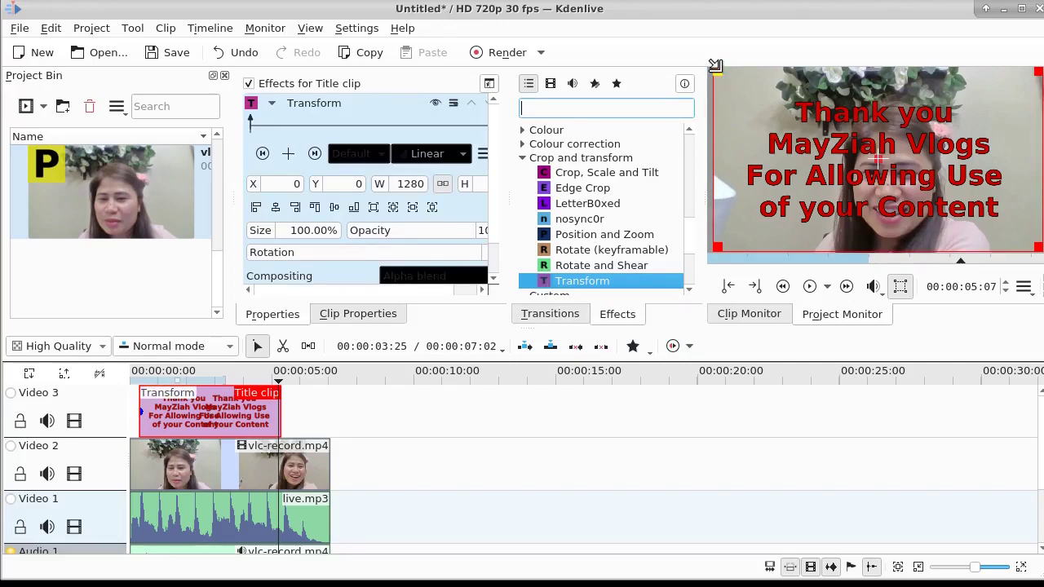
left_click(250, 120)
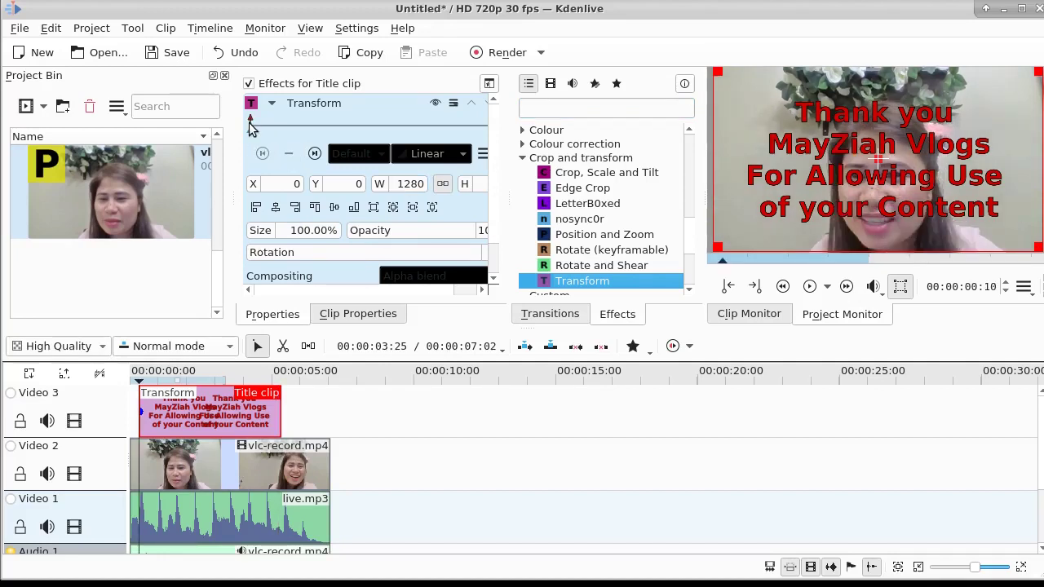
left_click_drag(510, 196, 629, 179)
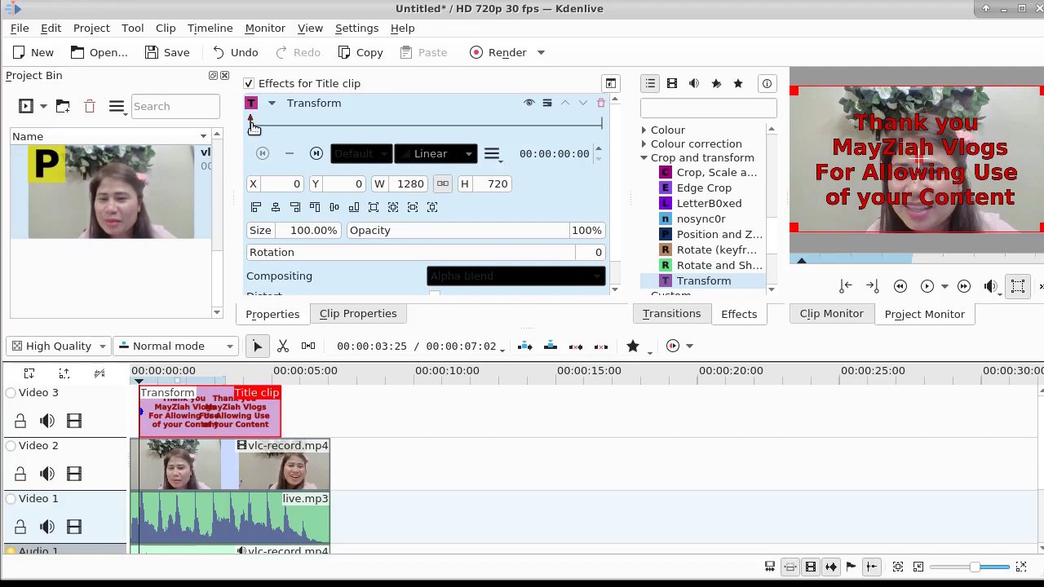
Step: At the title's first Transform keyframe, set size to 1%, position to about X 653, Y 392, and opacity to 0%
left_click_drag(788, 86, 928, 163)
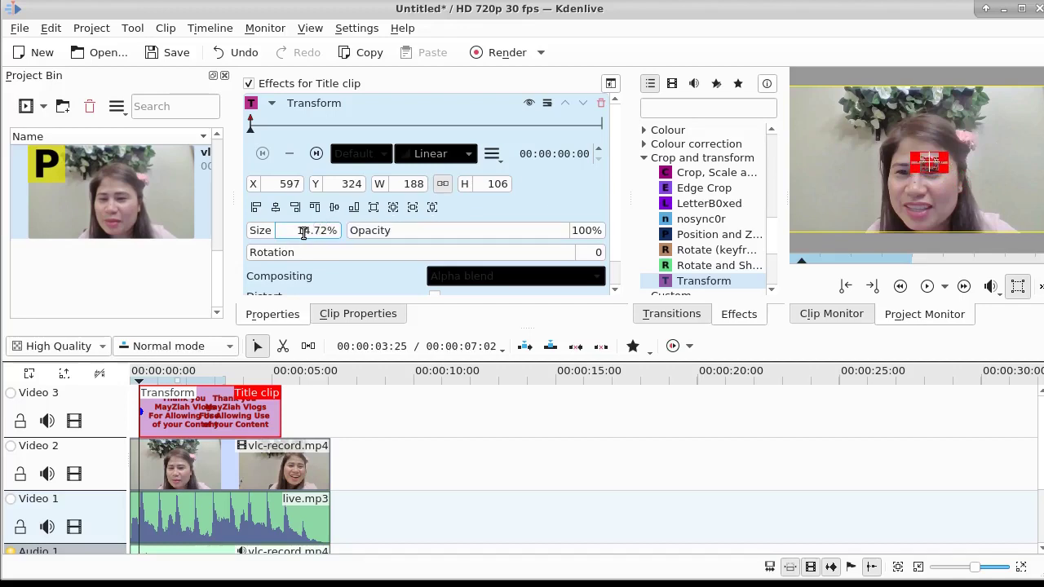
left_click_drag(299, 231, 339, 233)
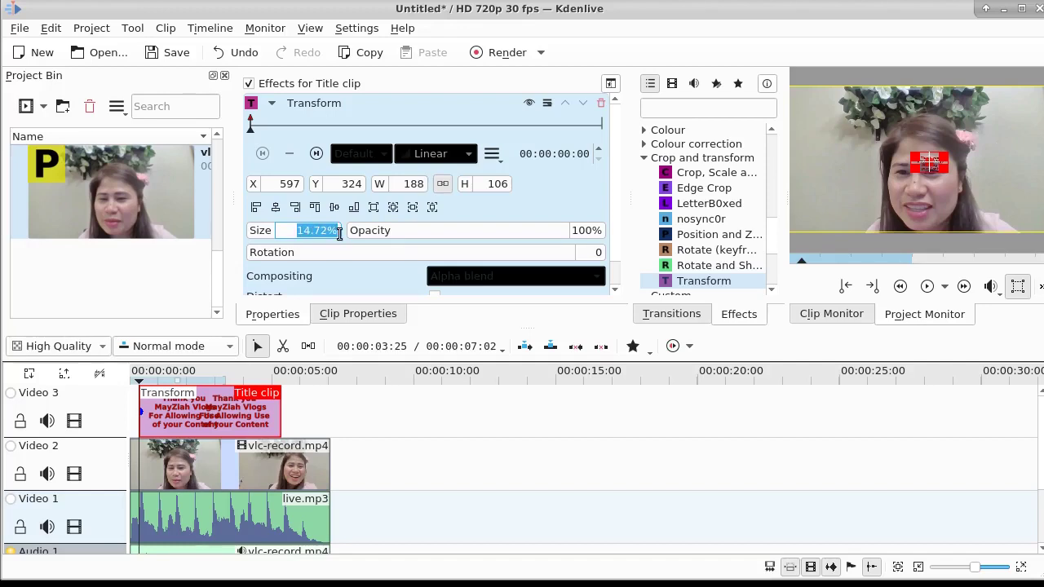
type("1")
key("Return")
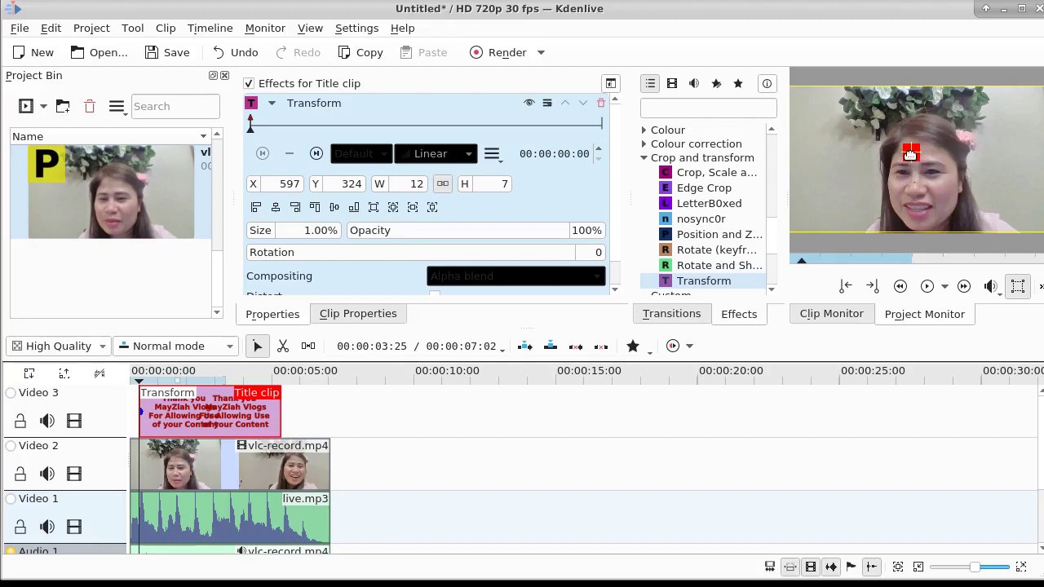
left_click_drag(910, 154, 922, 168)
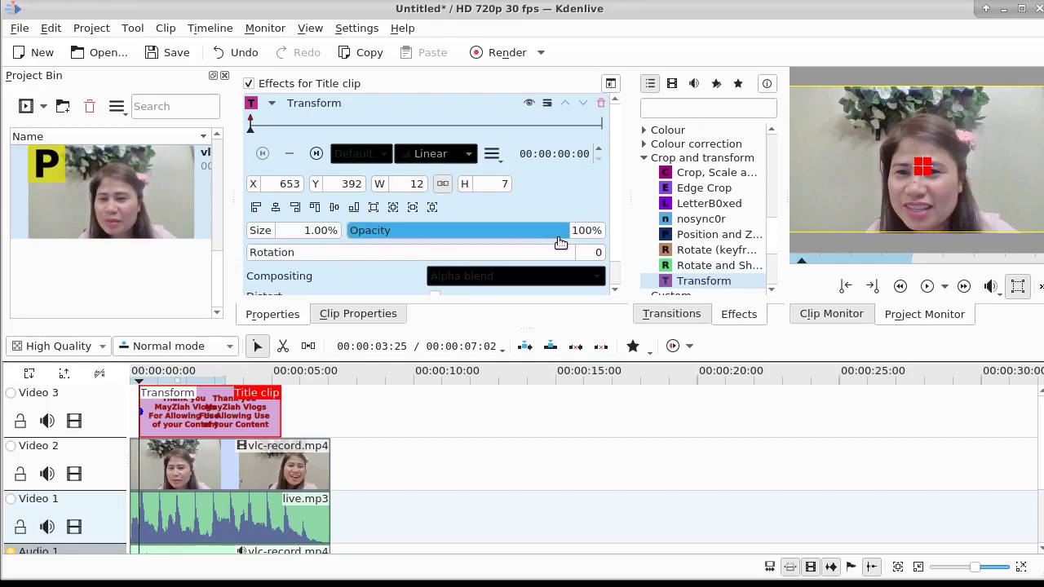
left_click(581, 232)
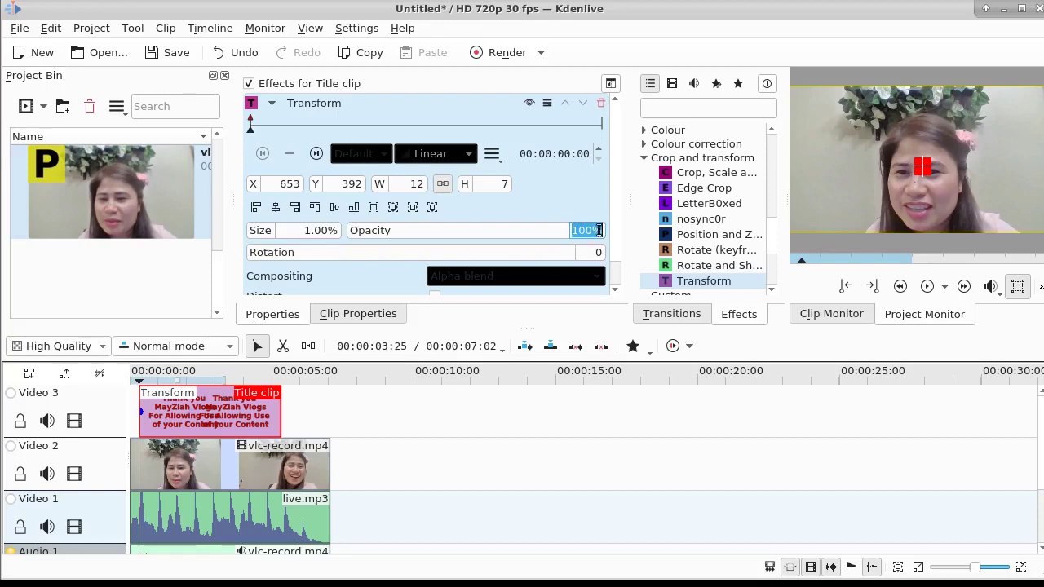
type("0")
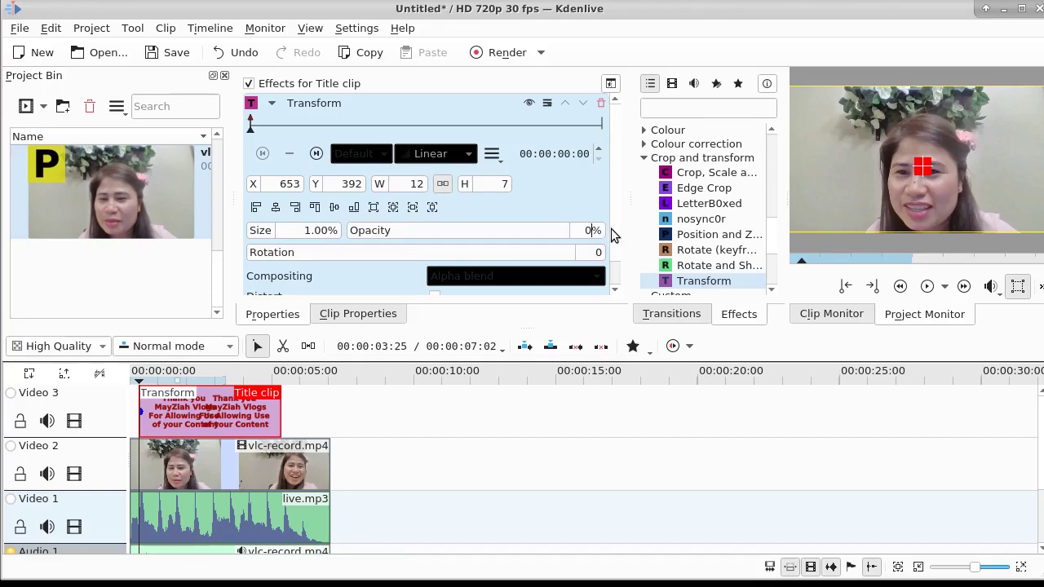
Step: Add a Transform keyframe at 00:00:01:02 in the title clip and set its size and opacity to 100%
left_click(327, 124)
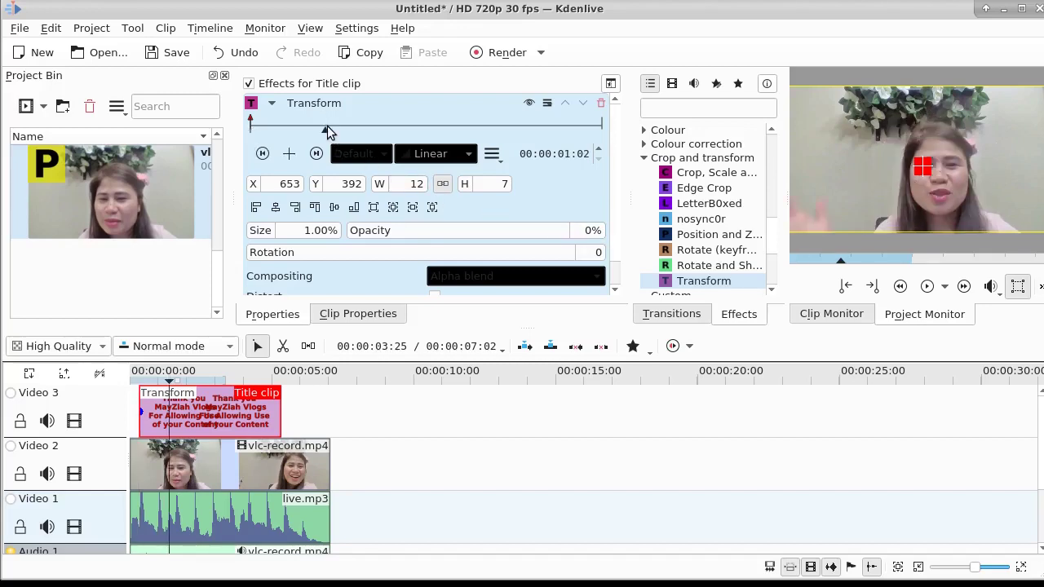
left_click(288, 155)
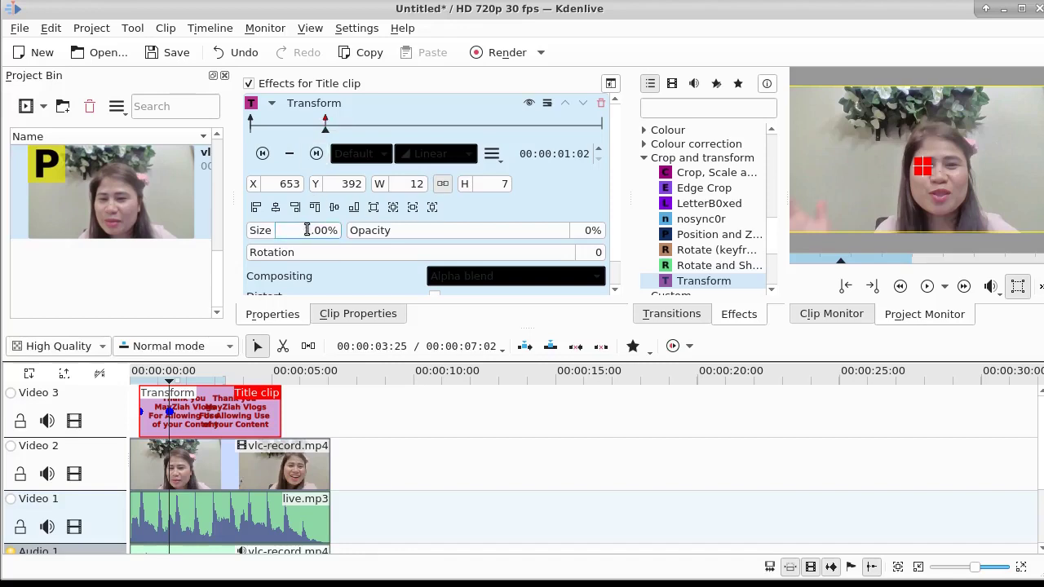
left_click_drag(307, 230, 346, 240)
type("100")
key("Return")
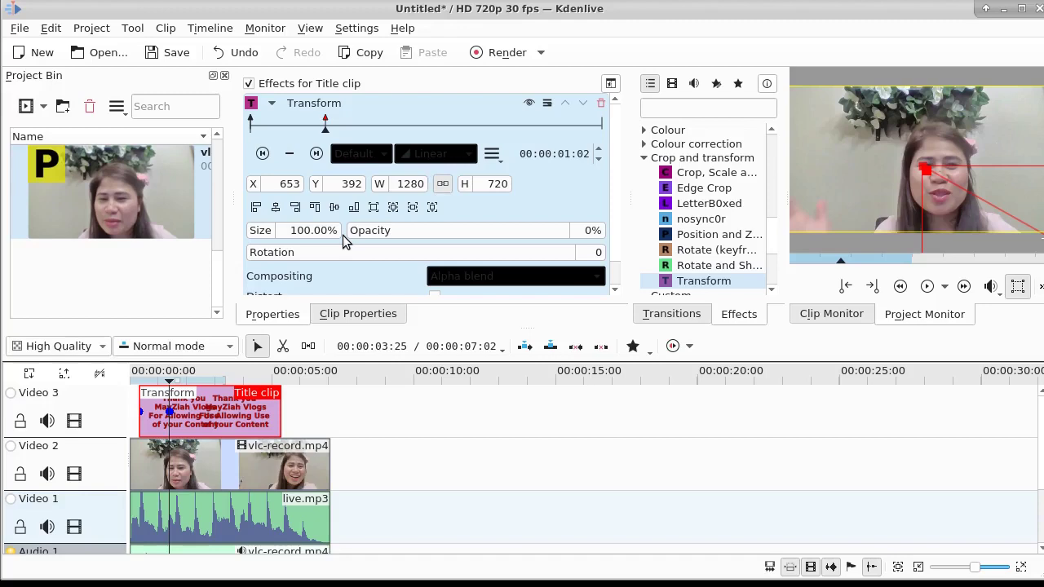
left_click(586, 233)
type("100")
key("Return")
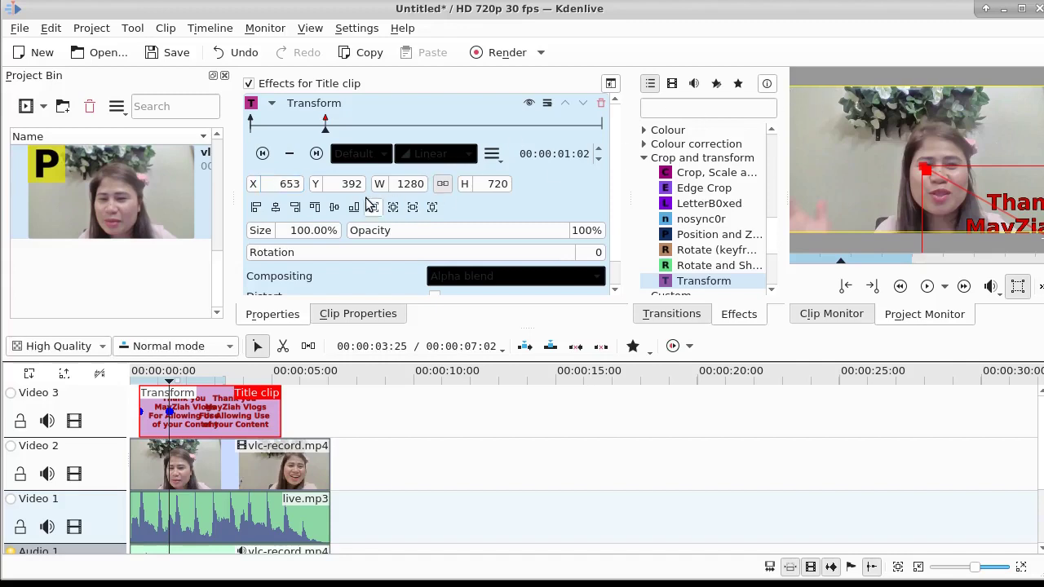
Step: Set the title's position to X 0 and Y 0 at the 00:00:01:02 keyframe
left_click_drag(283, 184, 303, 186)
type("0")
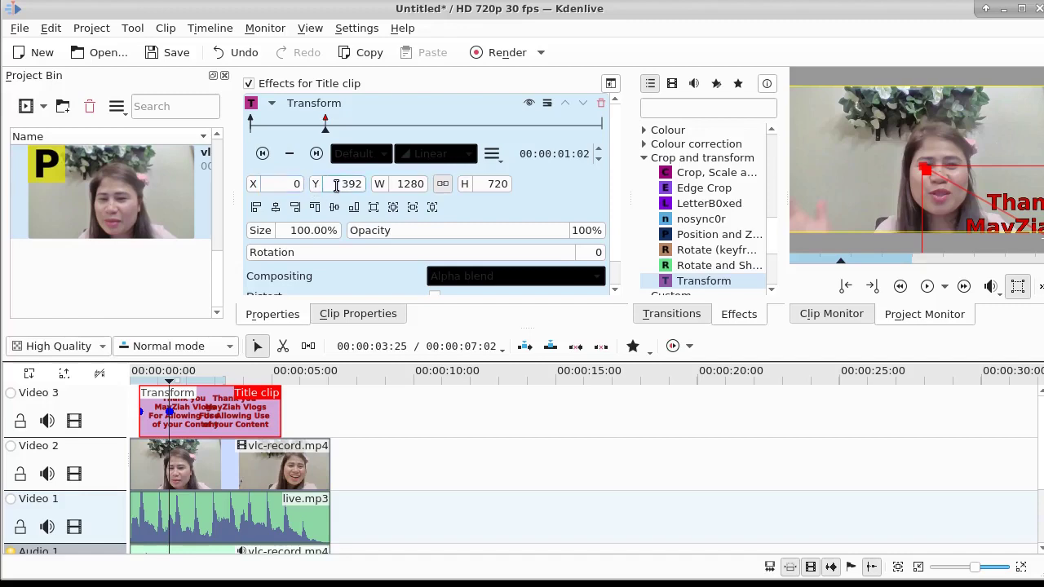
left_click_drag(340, 185, 367, 187)
type("0")
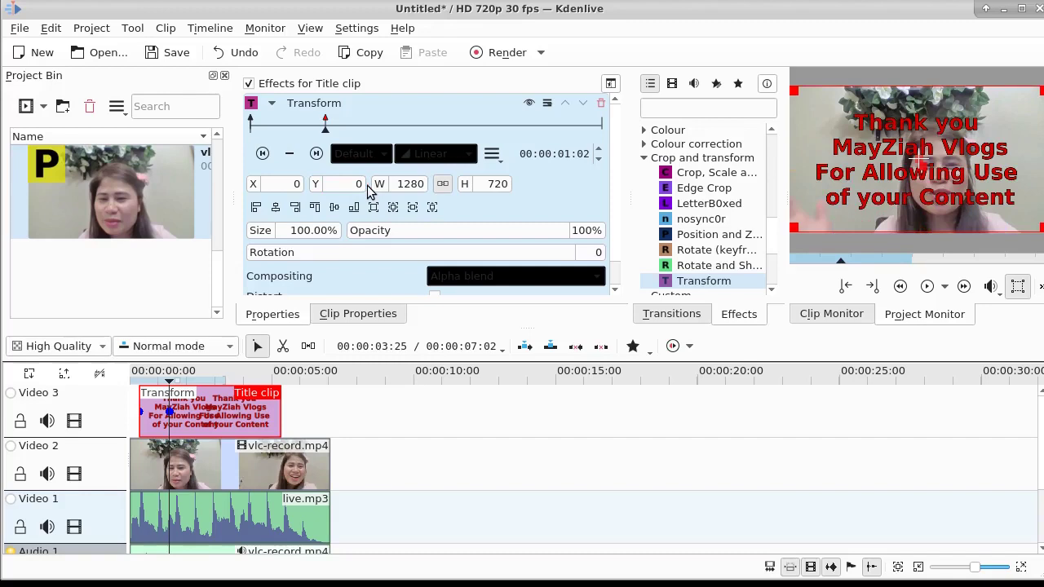
Step: Play the title animation from its first keyframe and stop just before the four-second mark of the clip
left_click(251, 122)
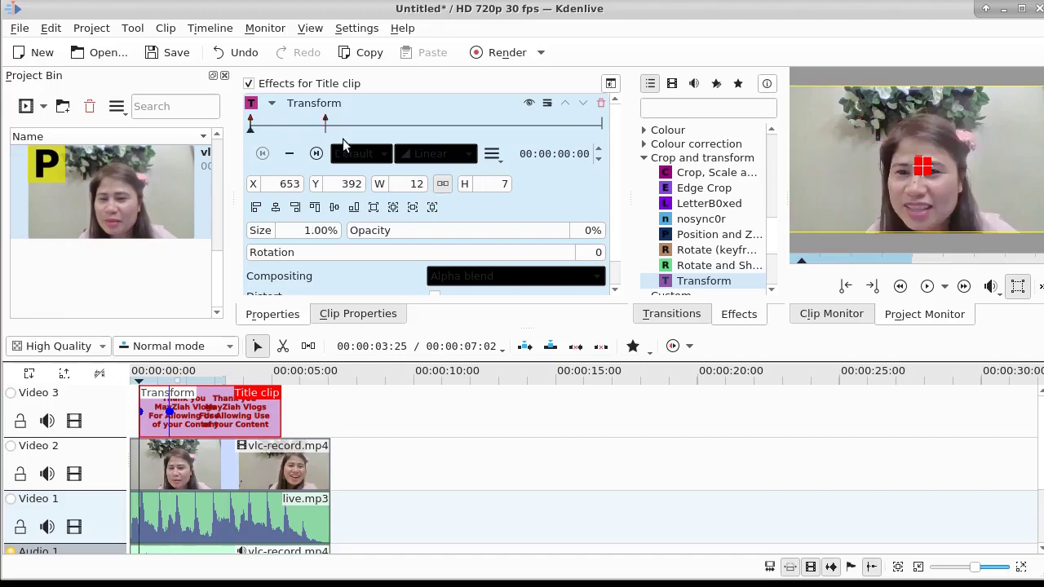
left_click(927, 287)
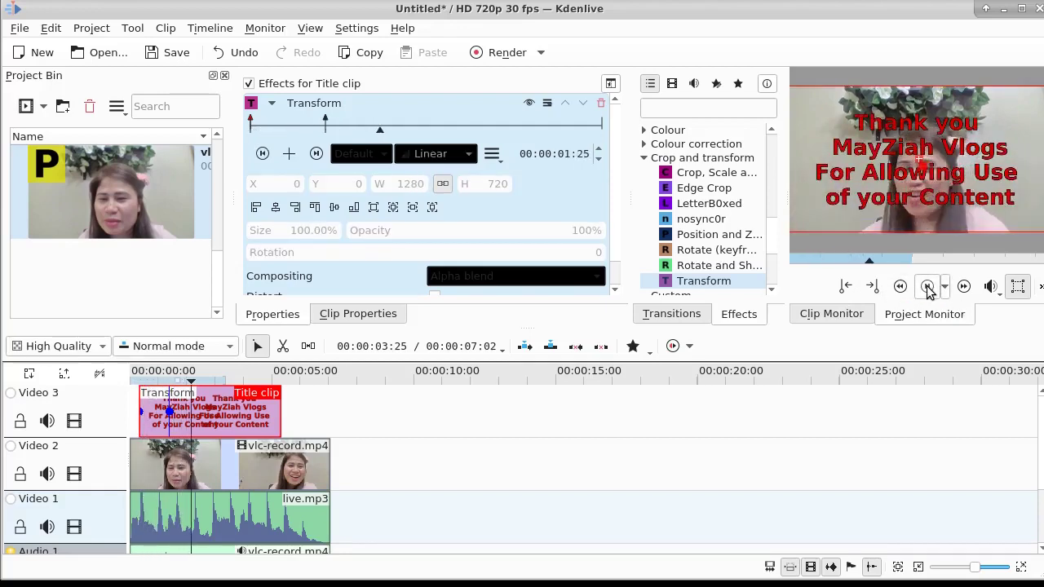
left_click(928, 287)
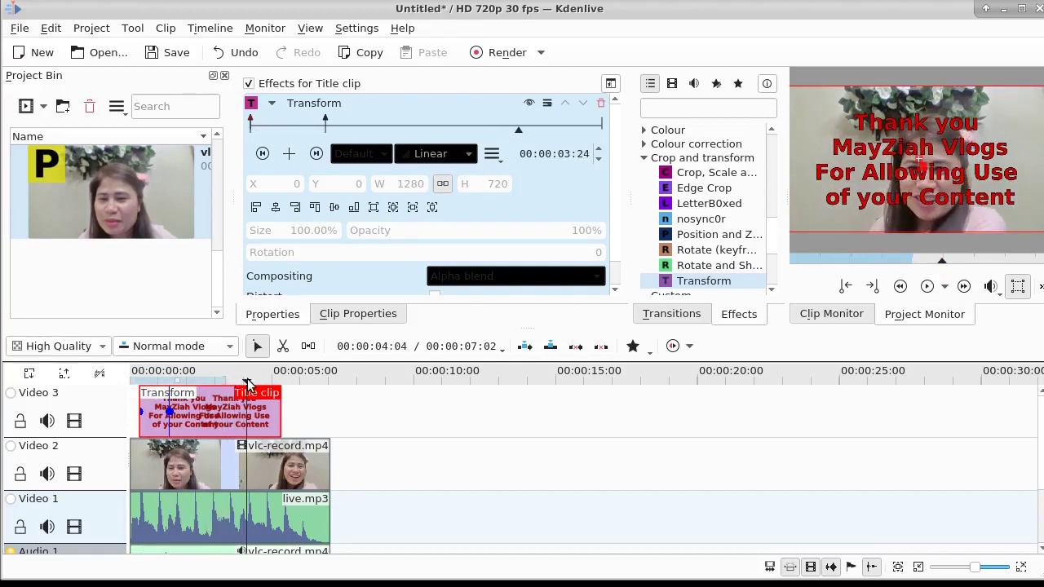
Step: Add a Transform keyframe at 00:00:03:25 in the title clip and compare it with the 00:00:01:02 keyframe
left_click_drag(247, 383, 140, 393)
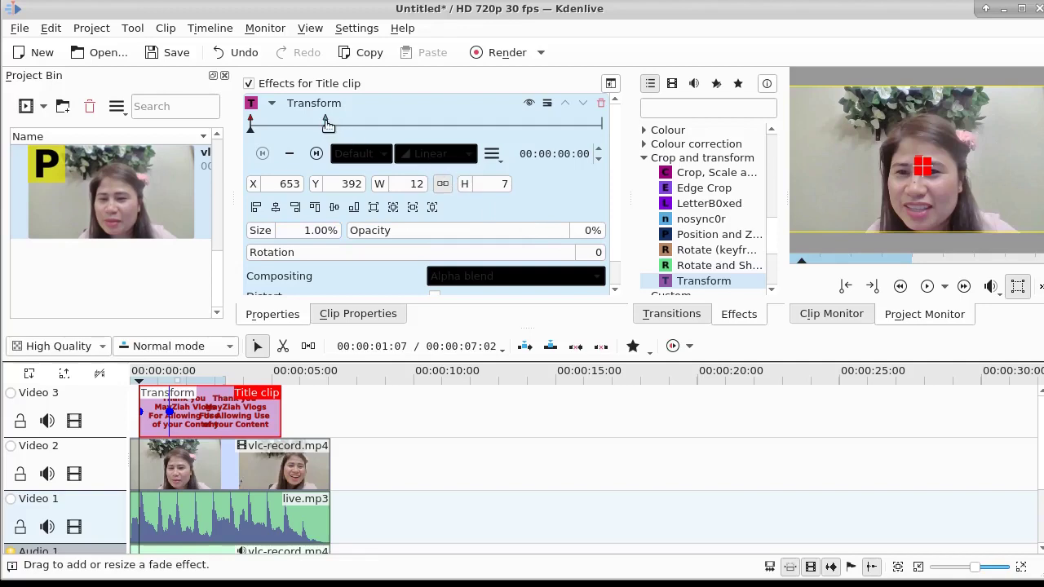
left_click(325, 122)
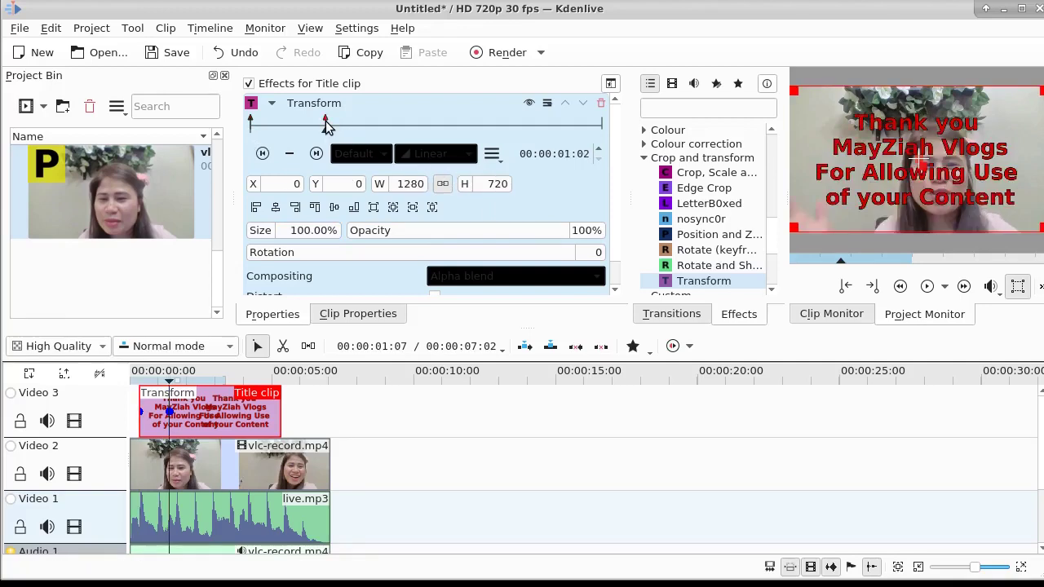
left_click(522, 129)
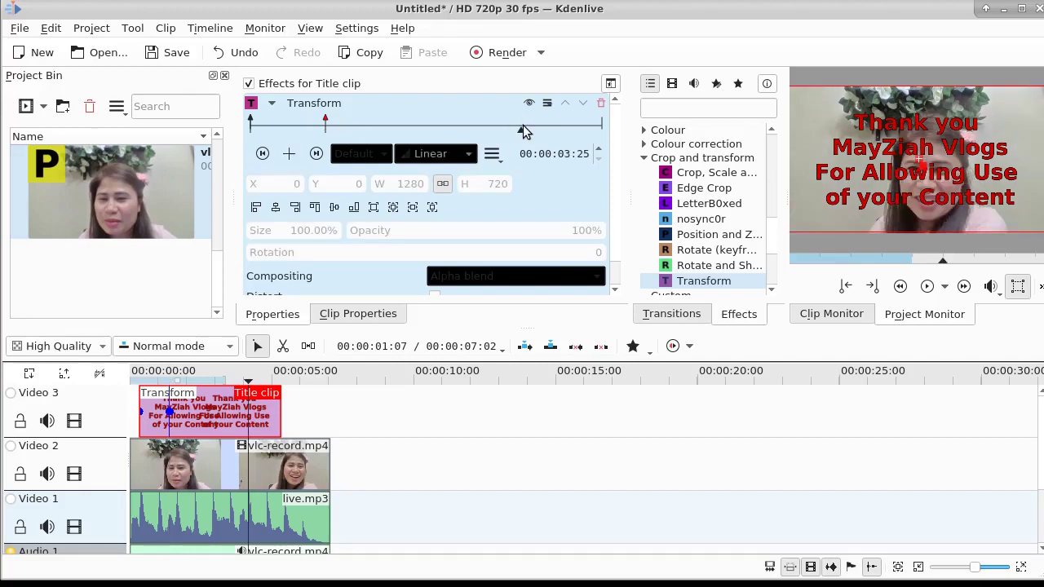
left_click(289, 156)
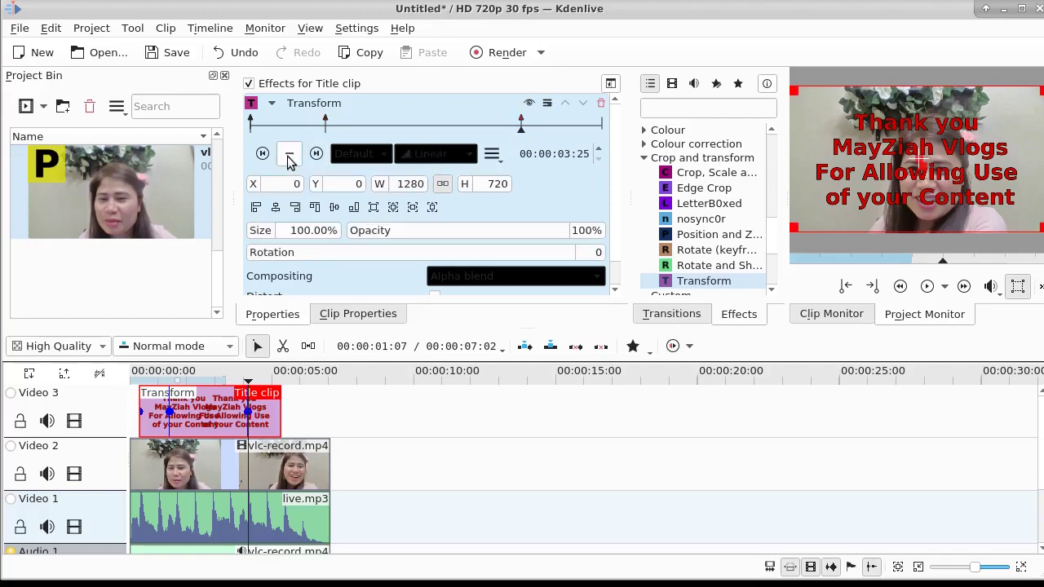
left_click(325, 122)
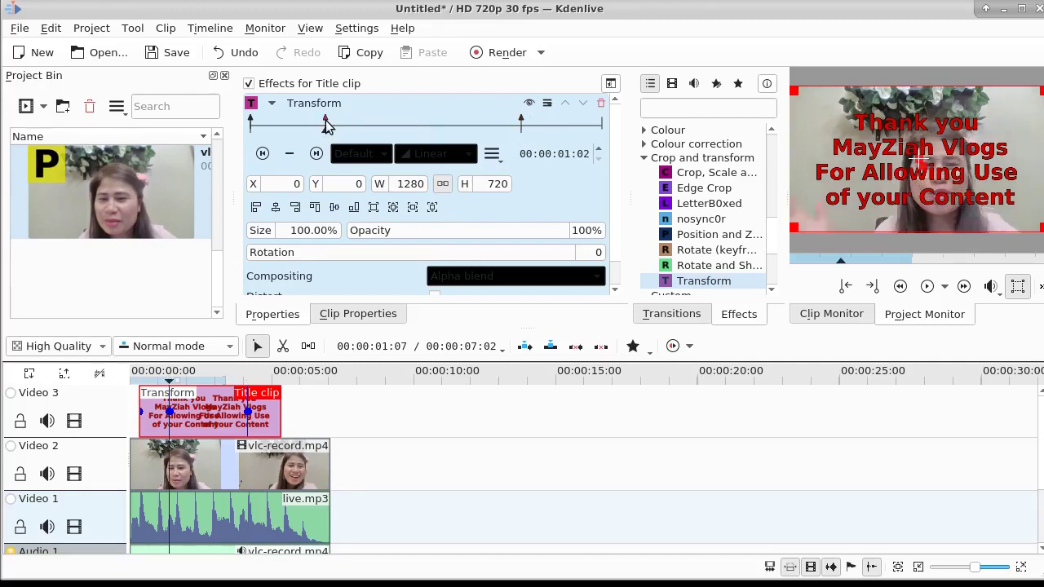
left_click(522, 123)
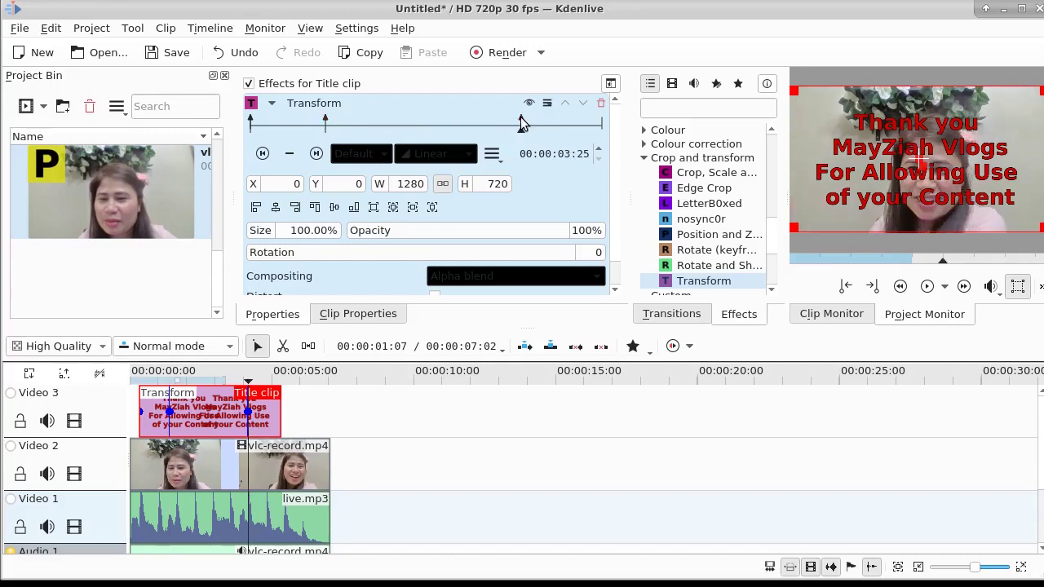
Step: Add a Transform keyframe at 00:00:04:29, the end of the title clip, and set its opacity to 0%
left_click(602, 128)
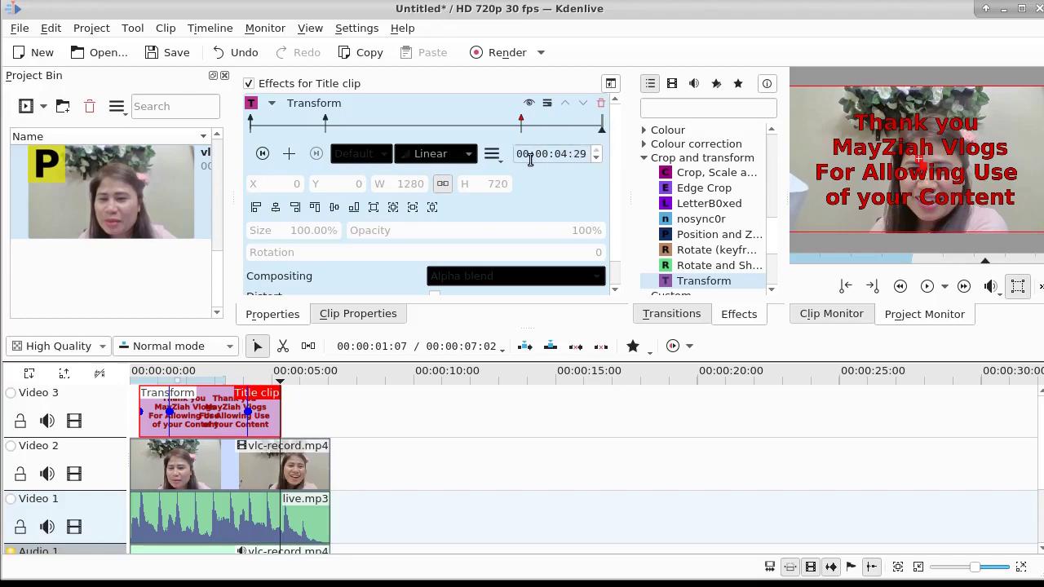
left_click(290, 155)
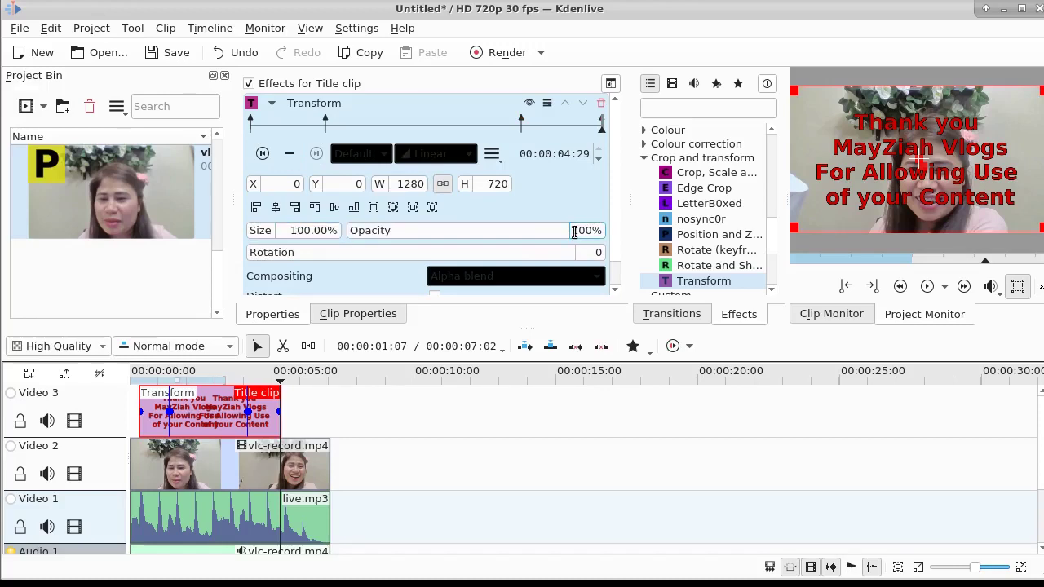
double_click(576, 233)
type("0")
key("Return")
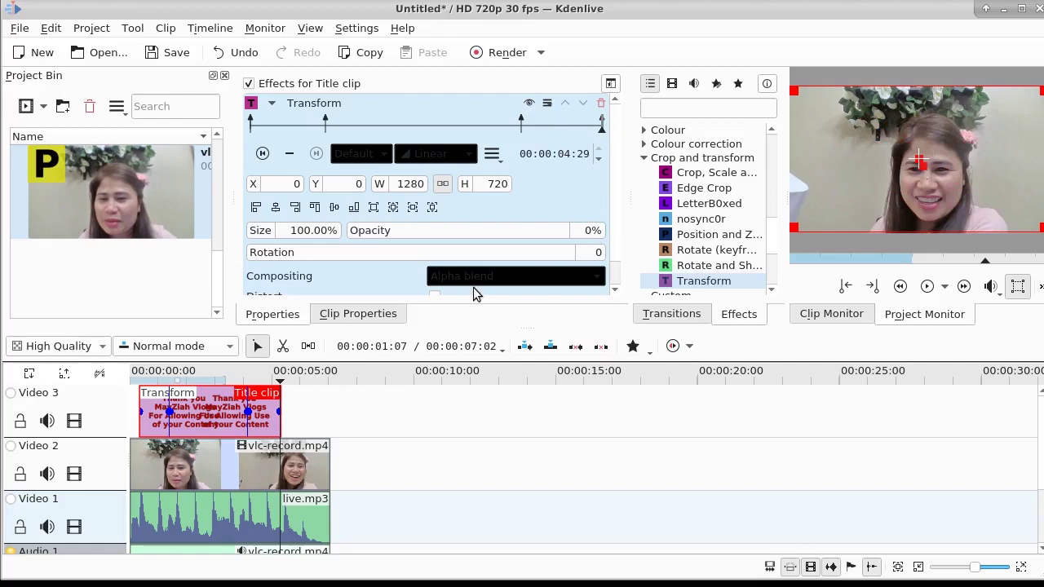
Step: Play the title animation from its first keyframe through the closing fade-out
left_click(140, 382)
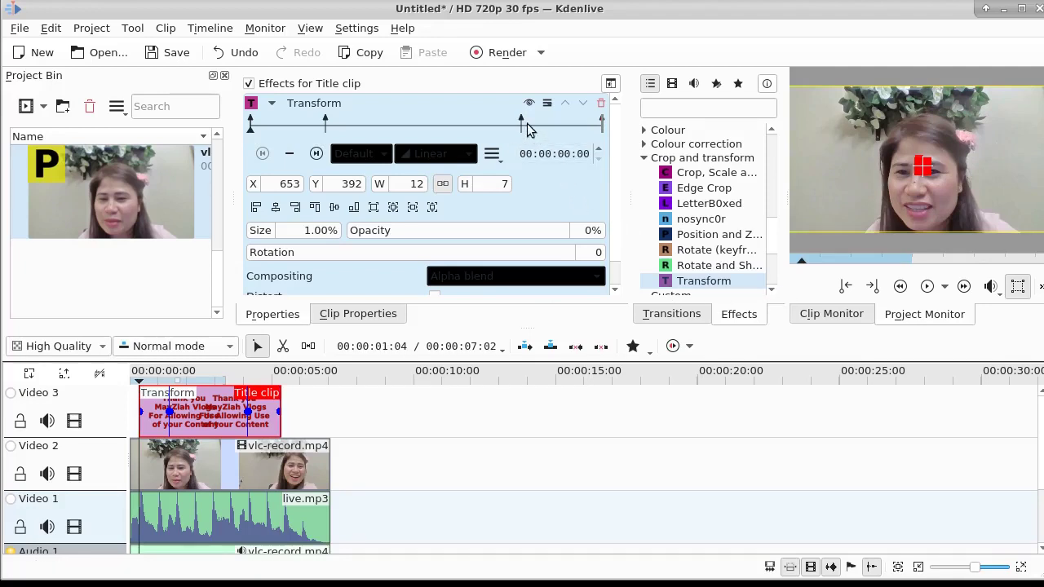
left_click(928, 287)
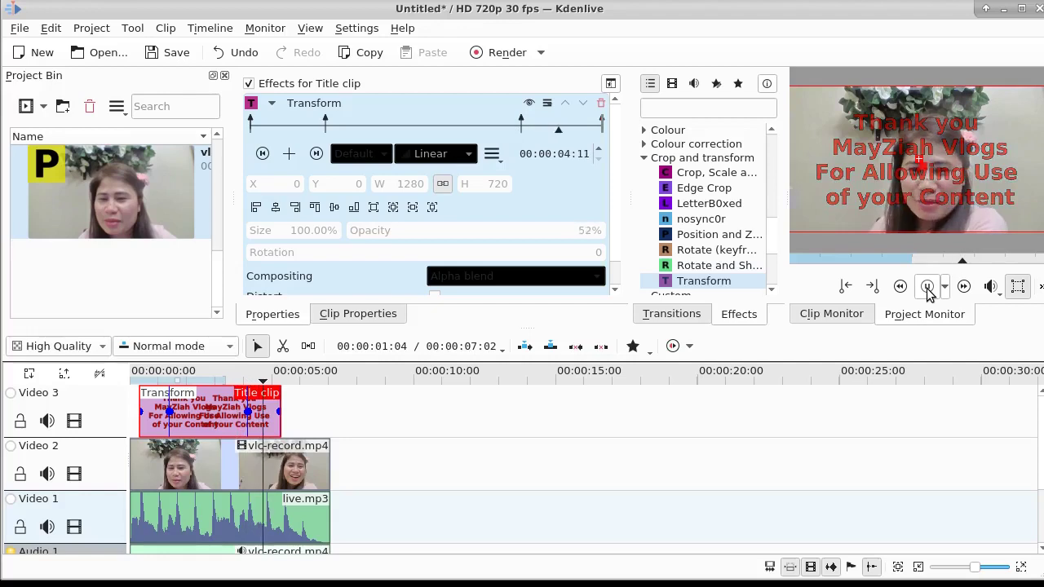
left_click(926, 287)
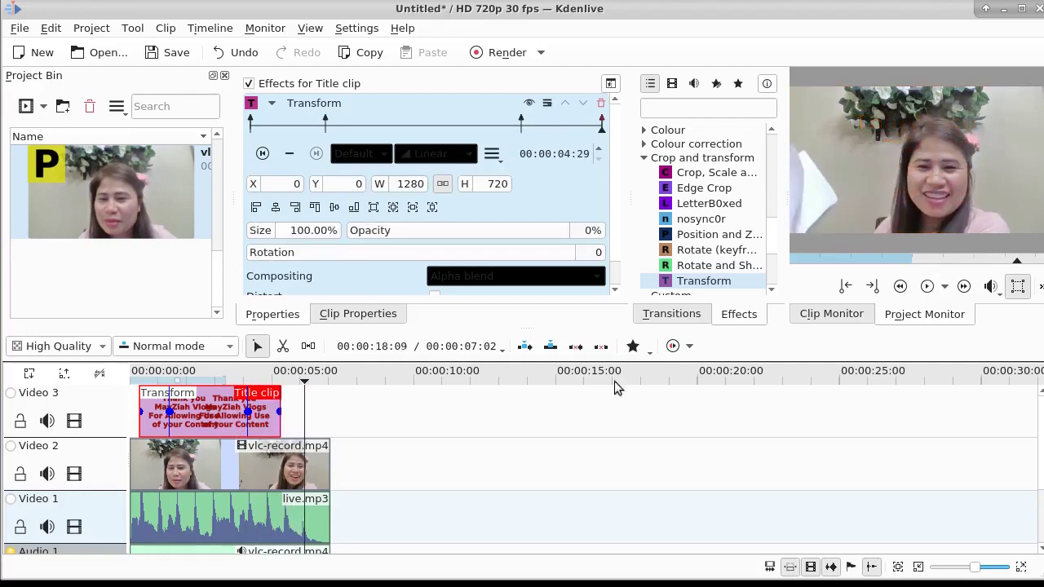
Step: Extend the title clip to the end of the video, for a 00:00:06:22 duration, and move its third Transform keyframe closer to the end
left_click_drag(279, 408, 325, 408)
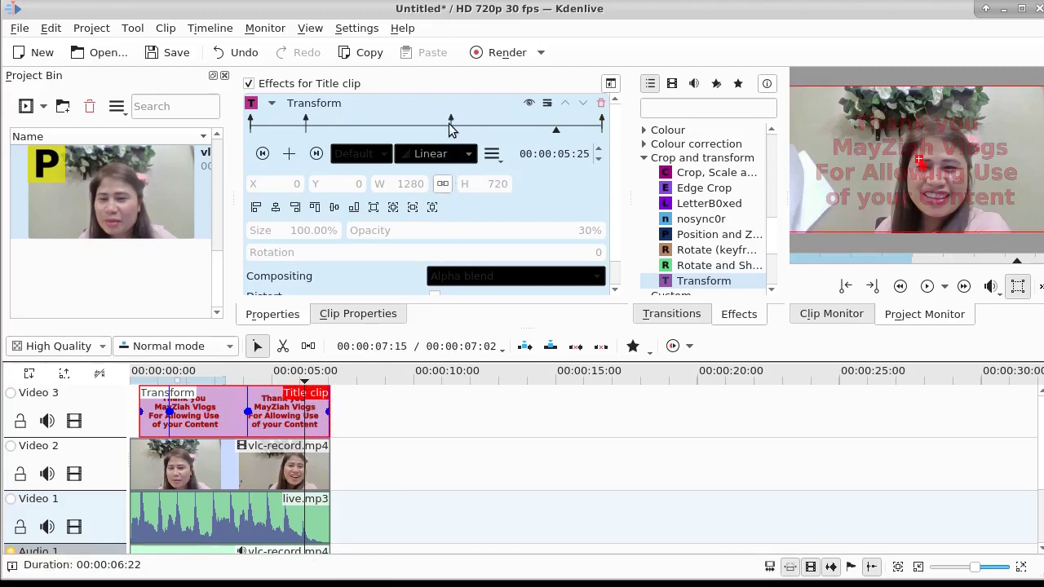
left_click_drag(451, 122, 539, 127)
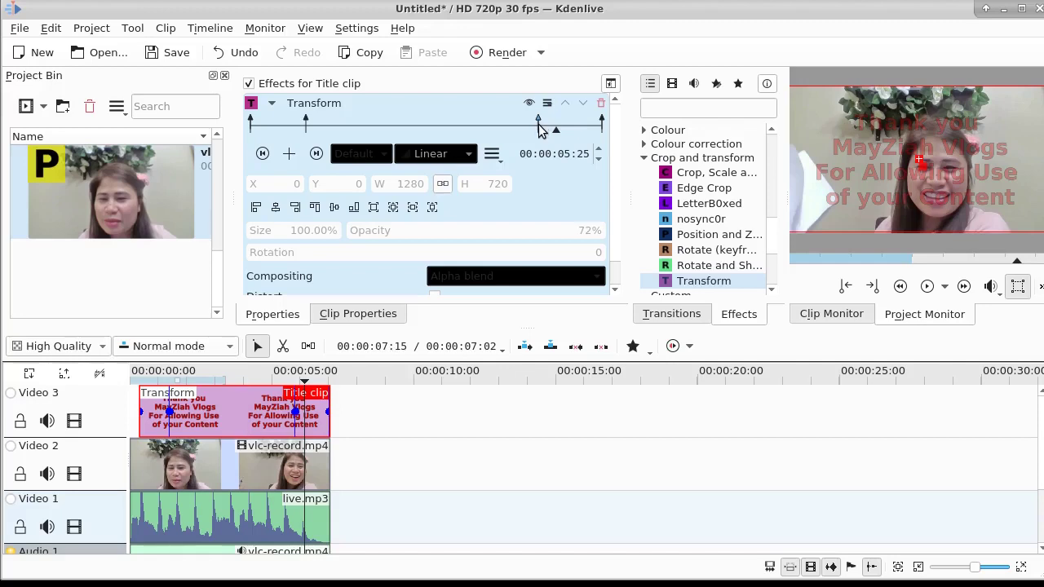
Step: Apply the Cartoon effect to the vlc-record.mp4 clip on the Video 2 track
left_click_drag(196, 373, 199, 422)
left_click(198, 457)
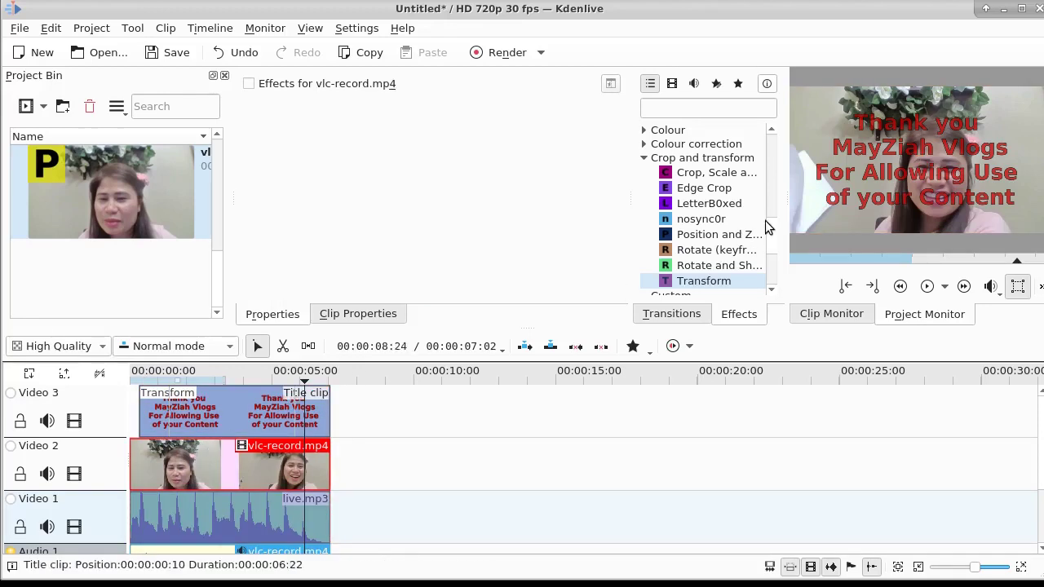
scroll(775, 231, "down", 1)
scroll(775, 232, "down", 1)
scroll(776, 229, "up", 4)
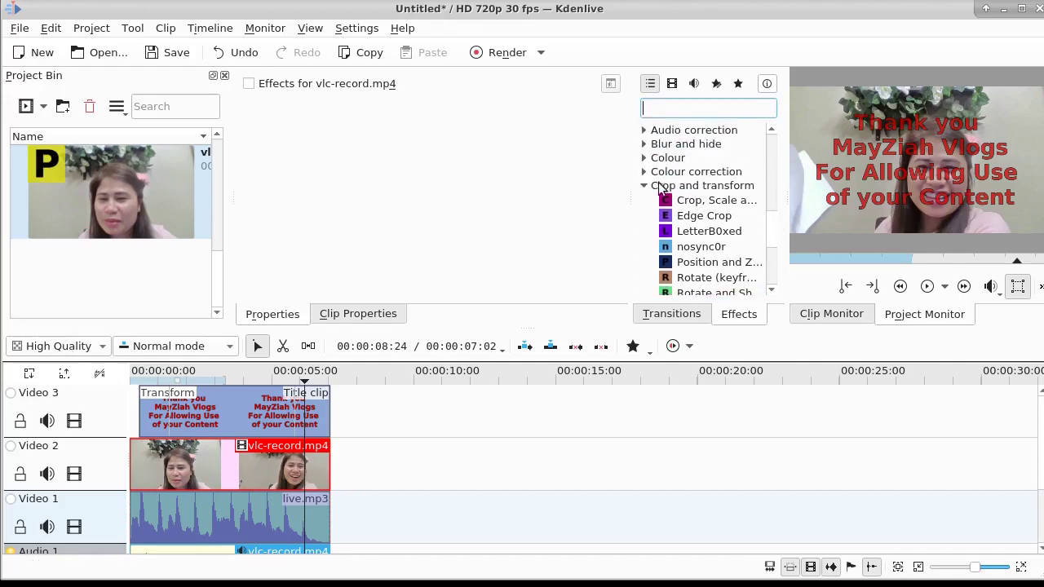
left_click(645, 186)
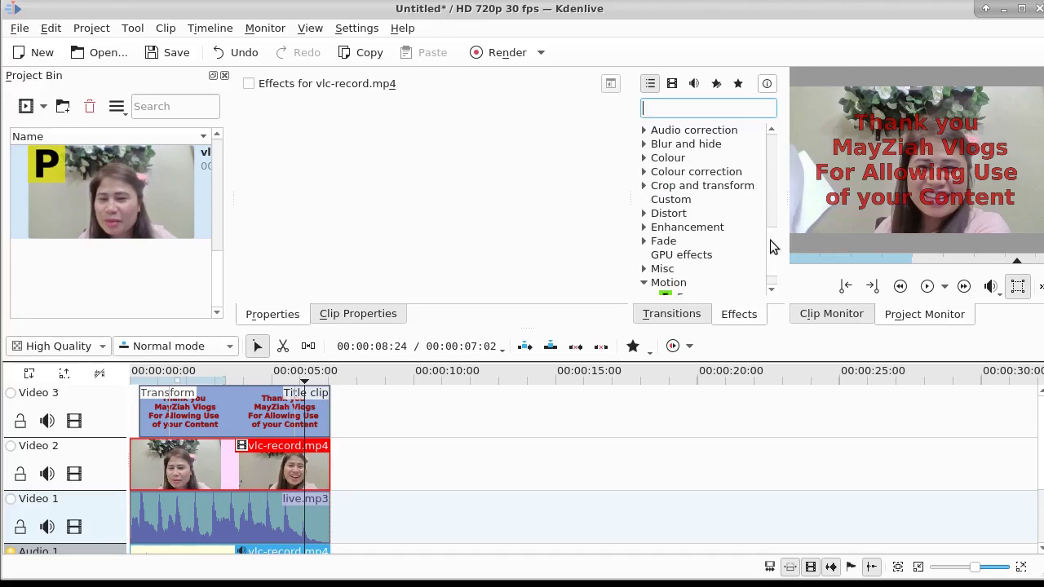
scroll(771, 225, "up", 4)
scroll(774, 213, "up", 4)
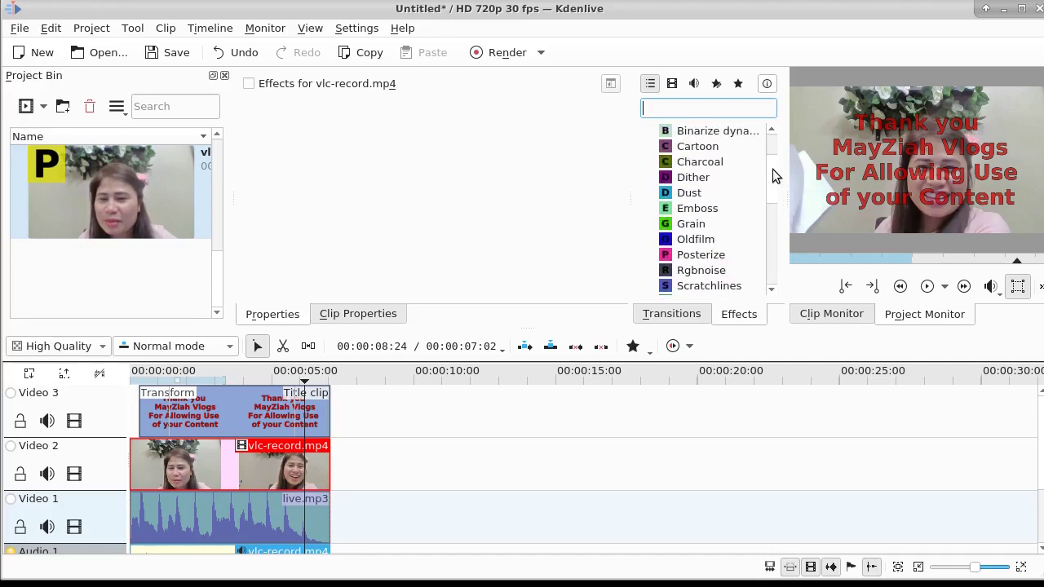
left_click(690, 151)
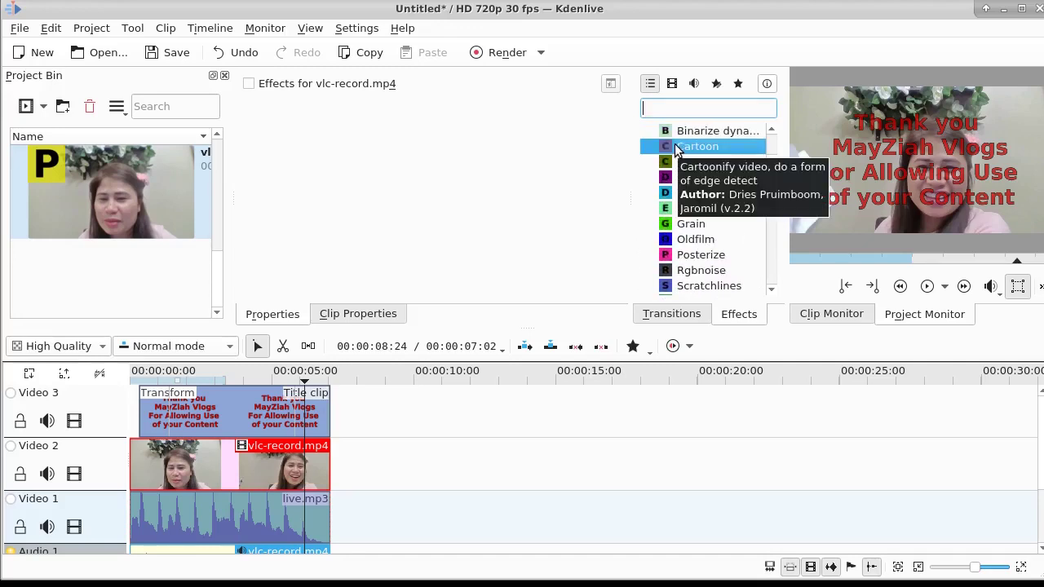
double_click(676, 151)
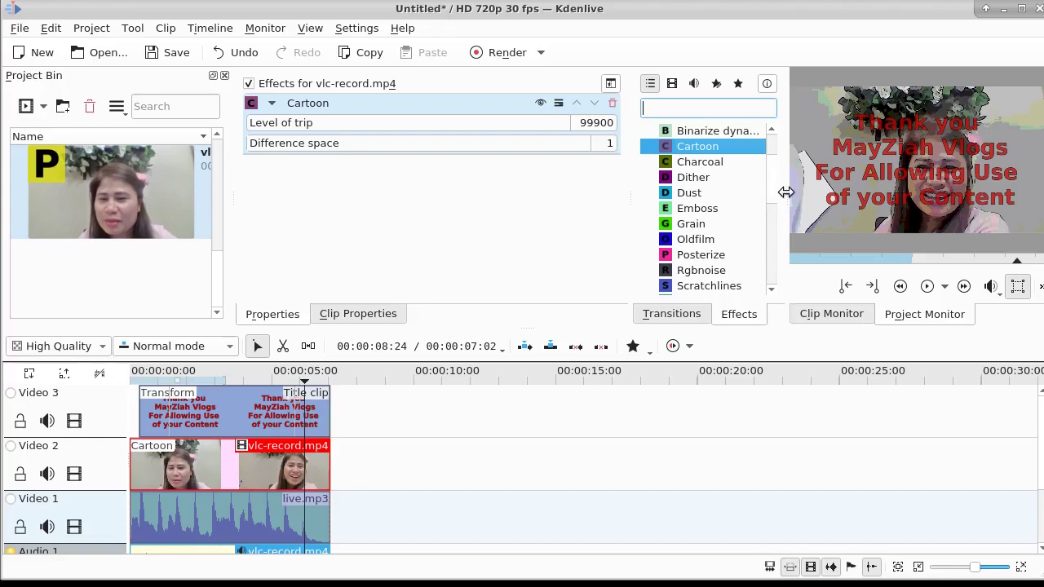
Step: Enlarge the project monitor and play the cartoon-effect video from near the start of the timeline
left_click_drag(785, 191, 530, 202)
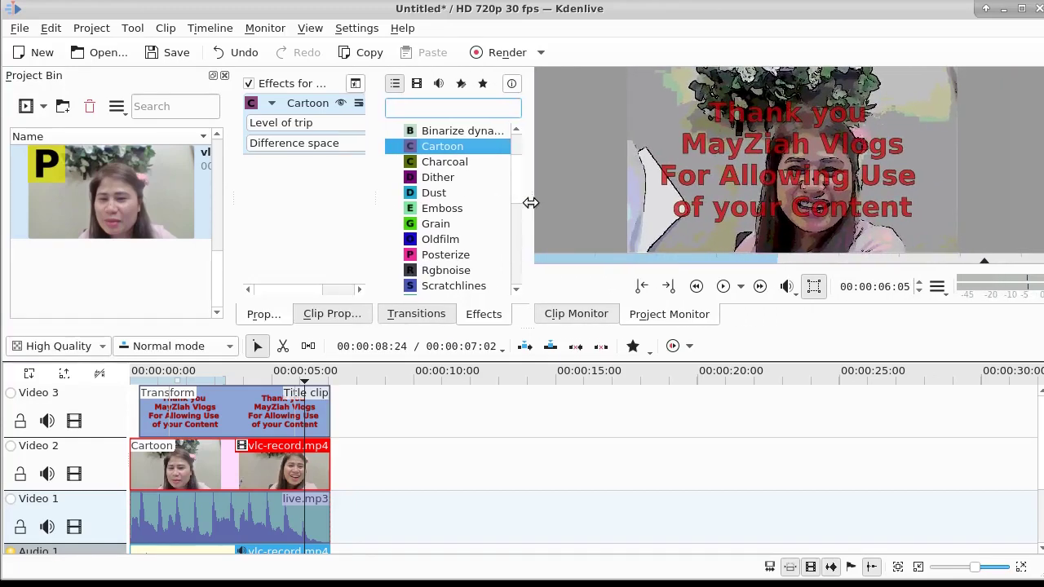
left_click_drag(805, 327, 816, 392)
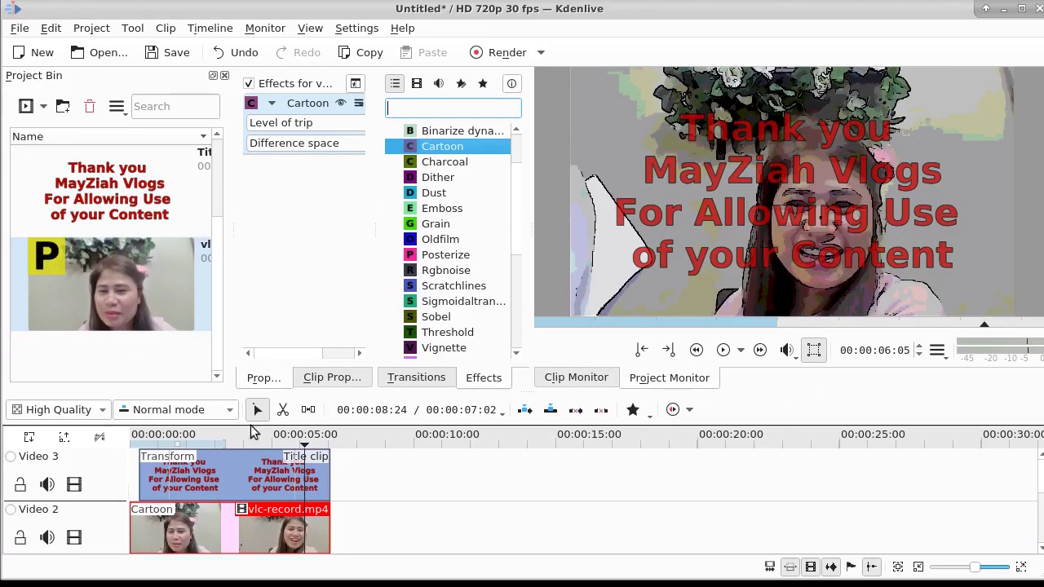
left_click(137, 440)
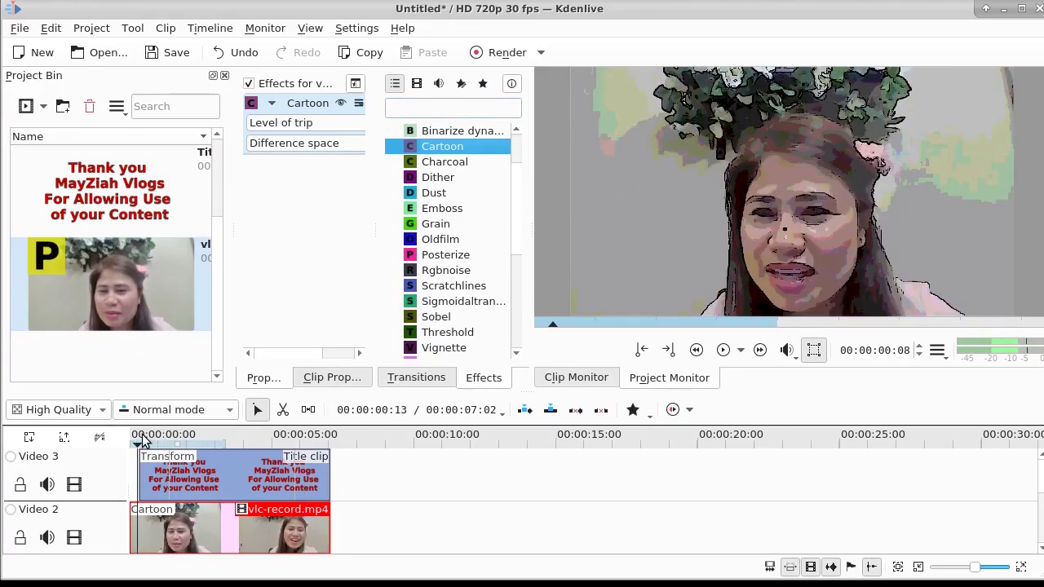
left_click(724, 351)
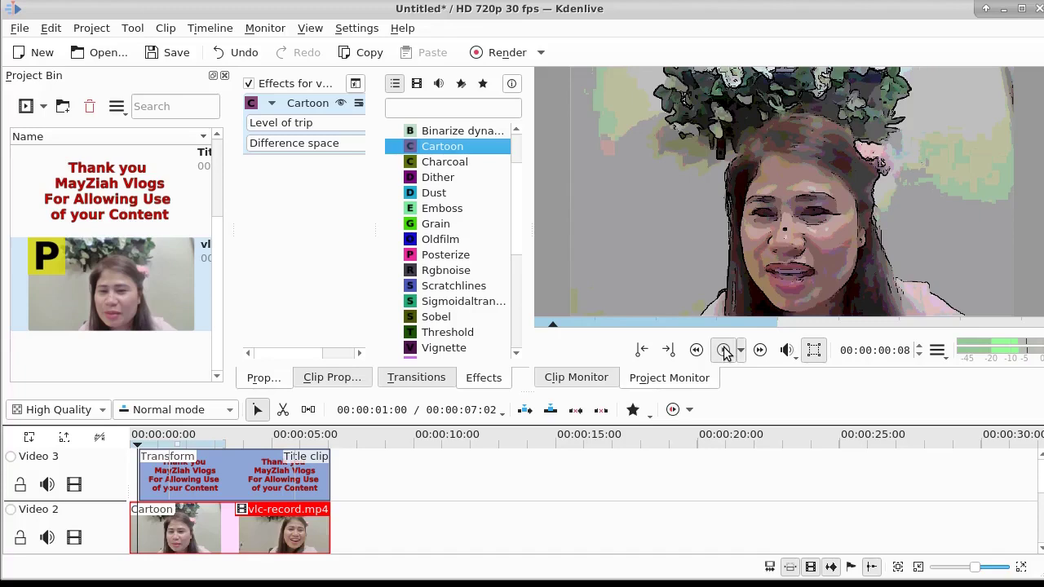
left_click(724, 351)
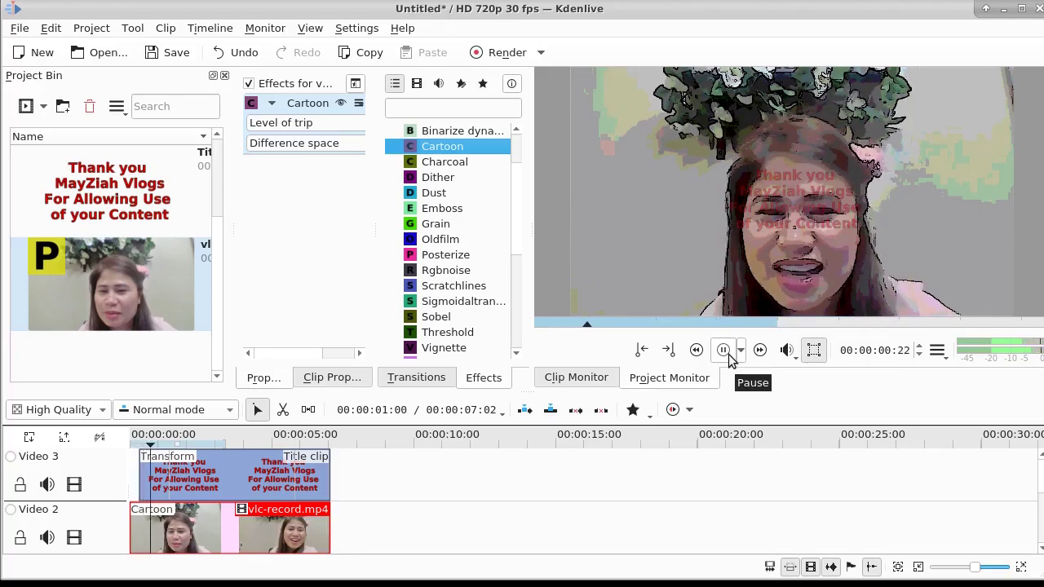
left_click(725, 353)
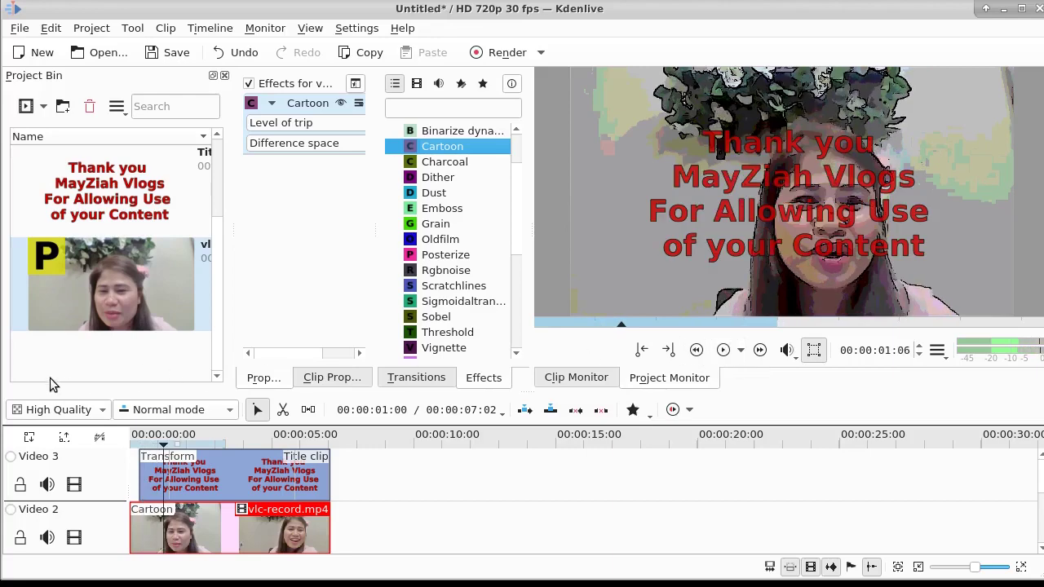
Step: Switch the track compositing quality to Preview and play the project through to its end
left_click(105, 410)
left_click(103, 389)
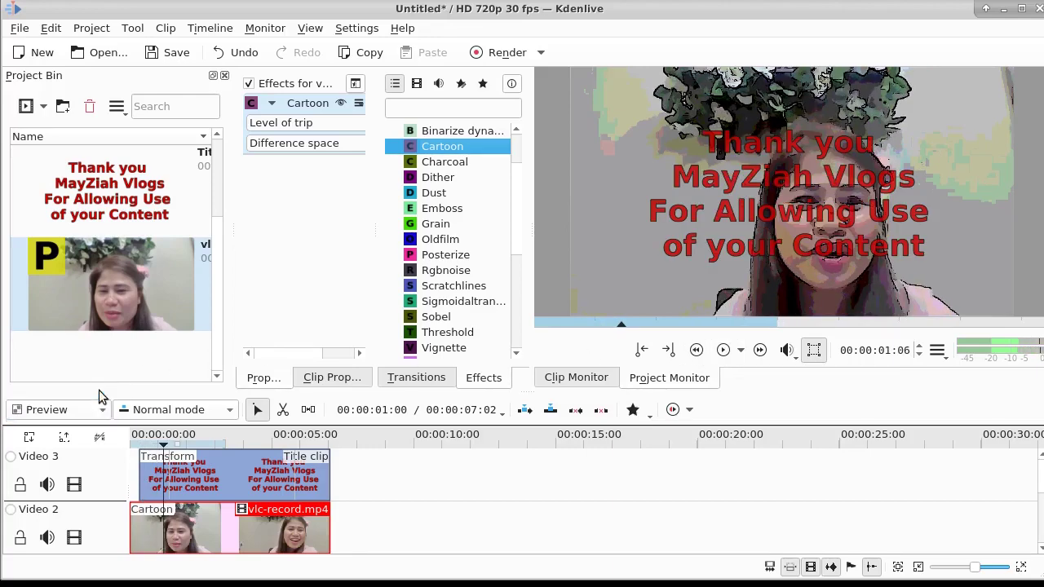
left_click(723, 351)
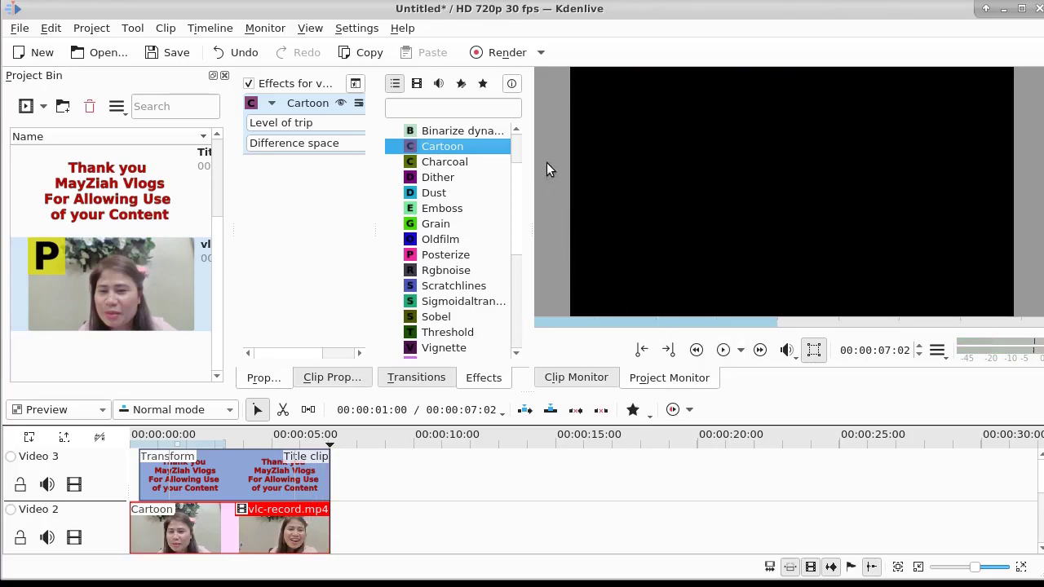
Step: Open the project's render settings and set the track compositing quality to High Quality
left_click(501, 54)
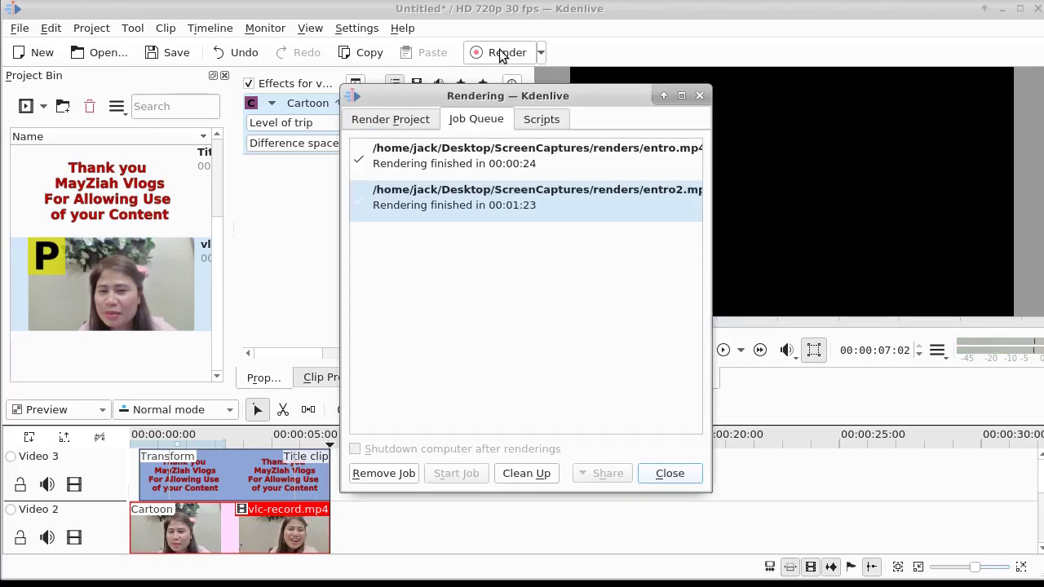
left_click(390, 119)
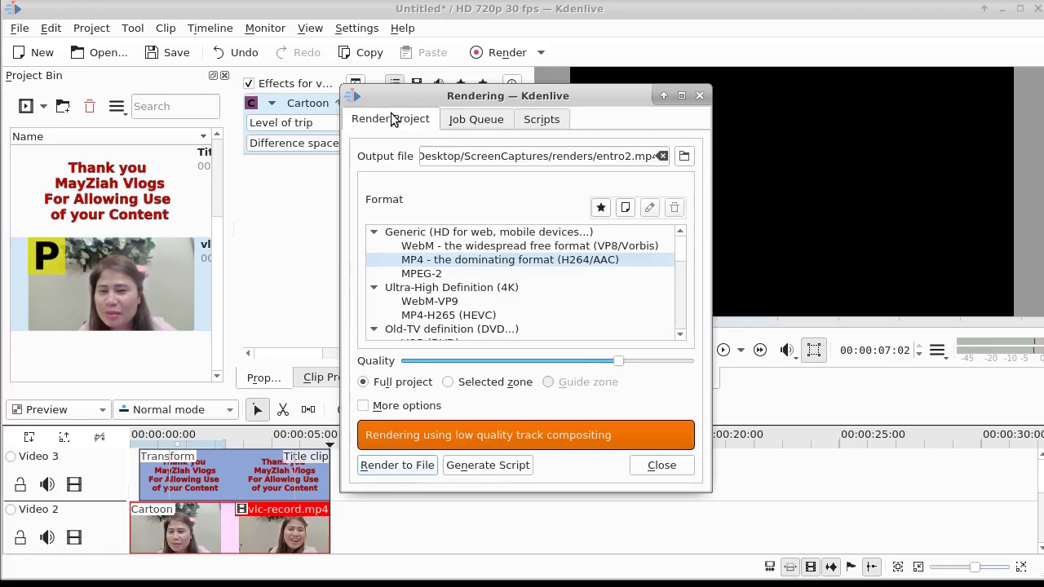
left_click(628, 157)
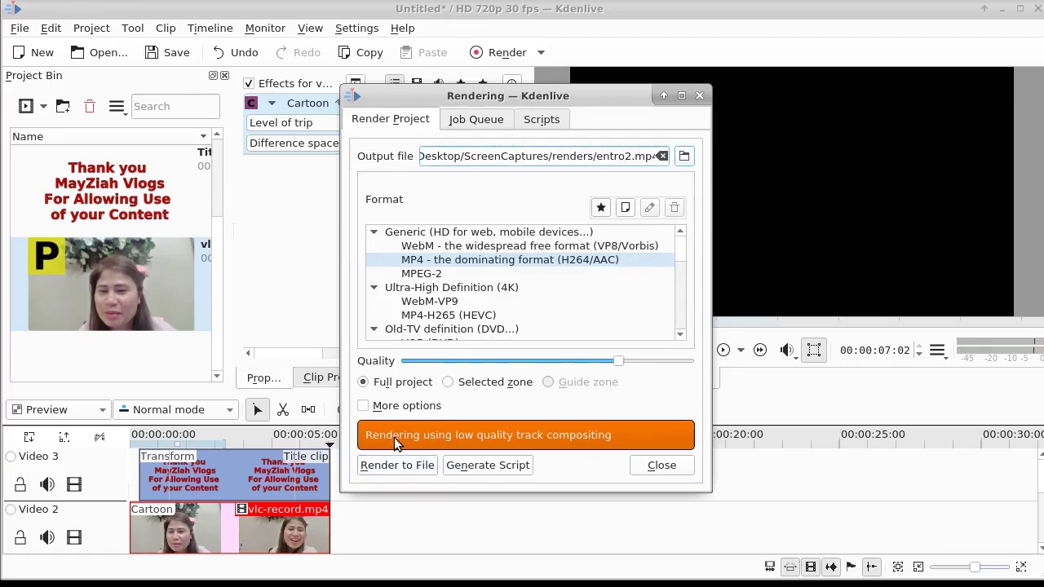
left_click(51, 410)
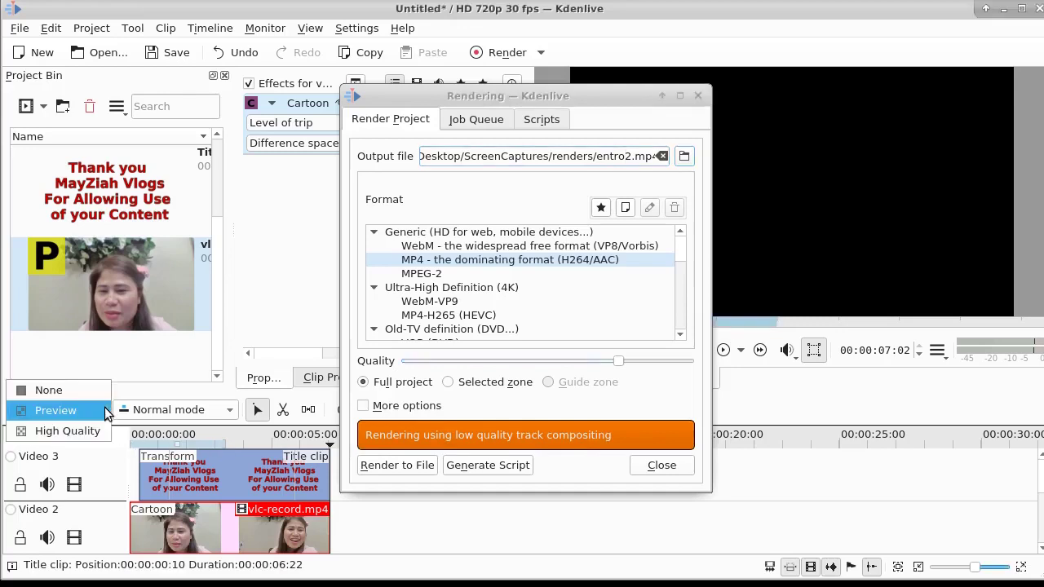
left_click(92, 435)
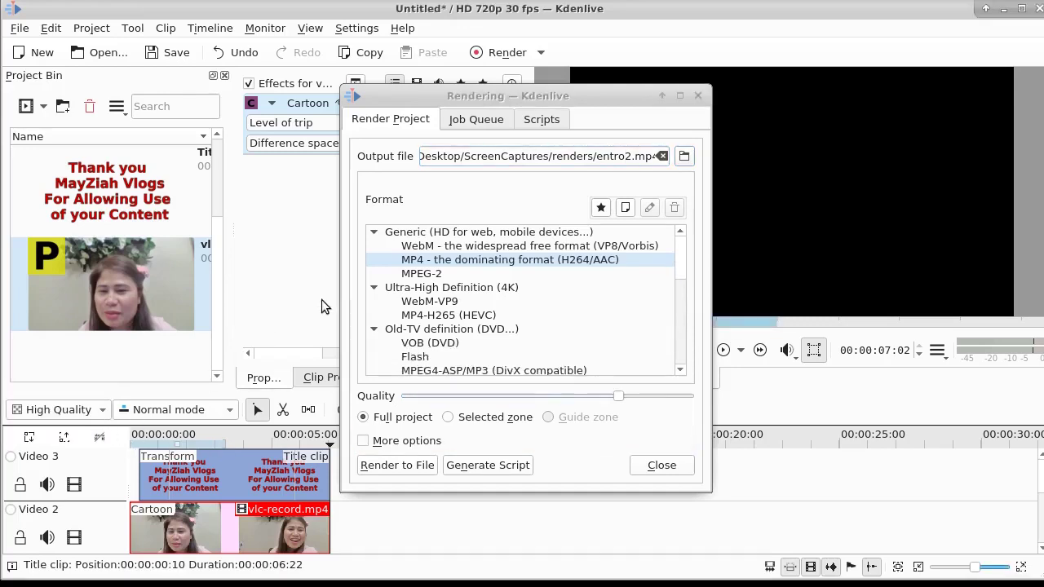
Step: Change the render output file name to entro3.mp4
left_click(625, 156)
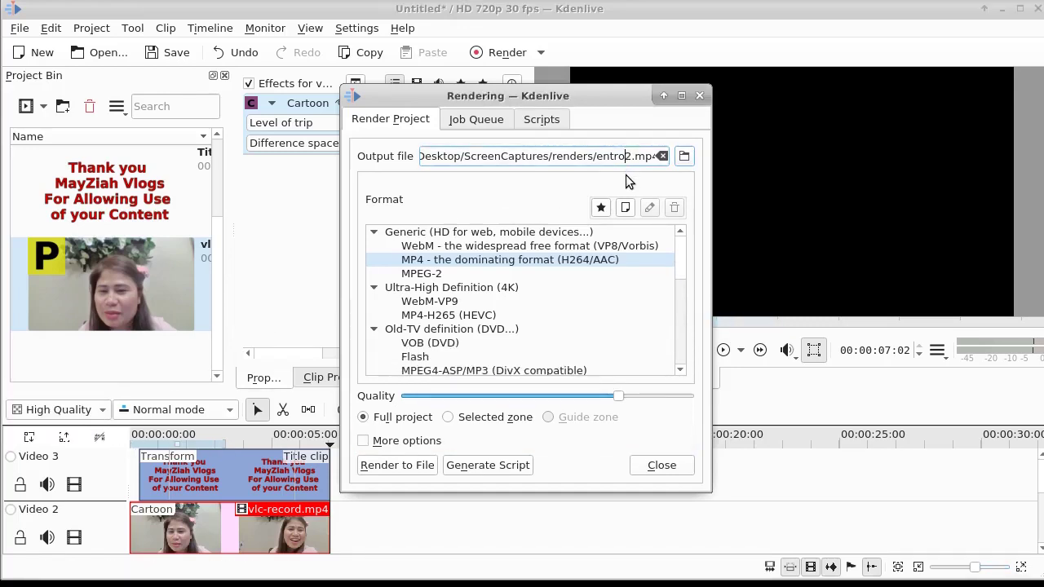
type("3")
key("Delete")
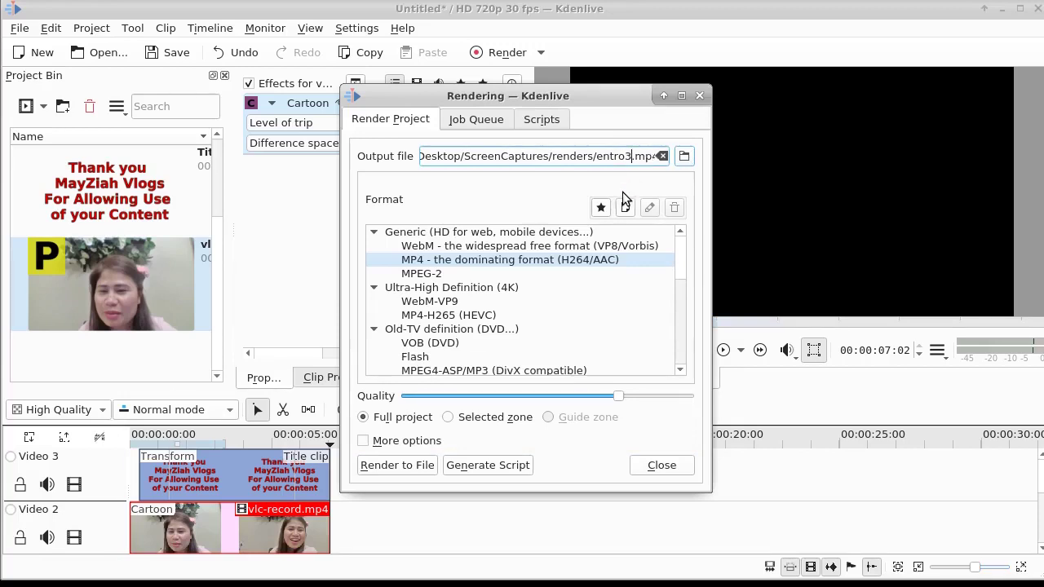
Step: Render the full project to entro3.mp4 in MP4 (H264/AAC) format and move the Rendering window aside to uncover the effects list
left_click(398, 467)
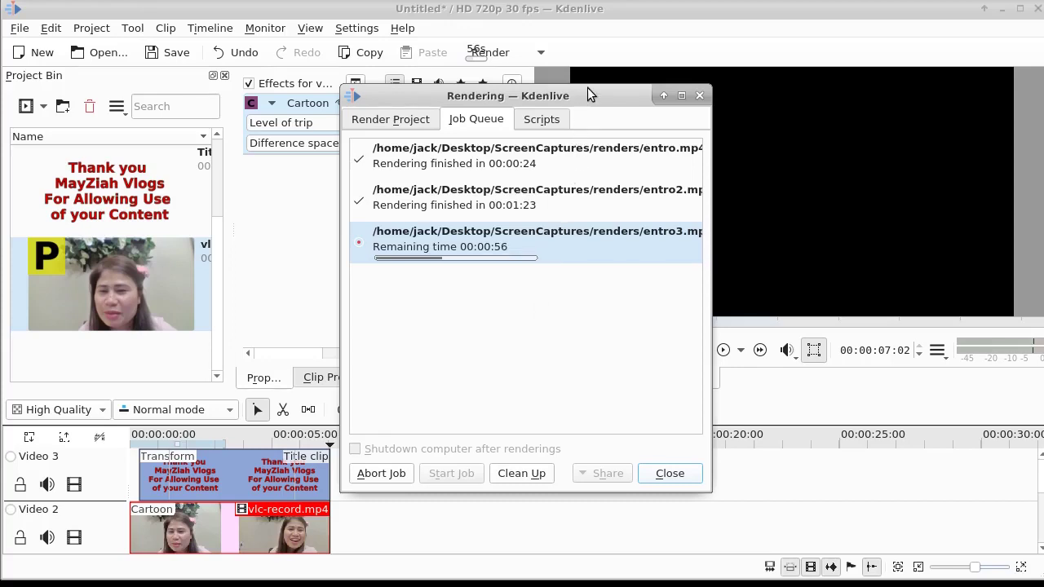
left_click_drag(587, 88, 855, 94)
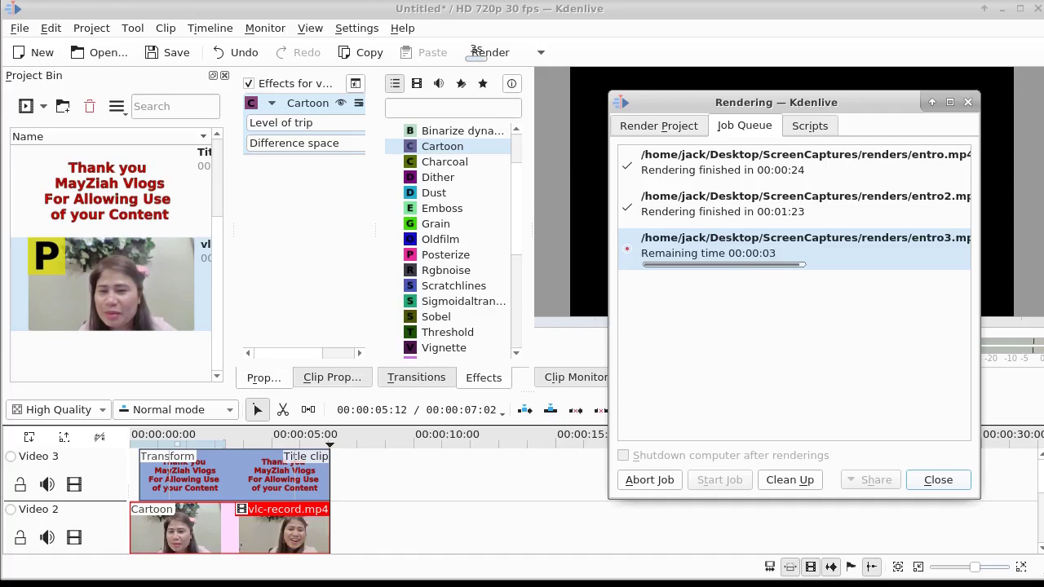
Step: Switch to the file manager and open the renders folder inside ScreenCaptures on the Desktop
left_click(133, 0)
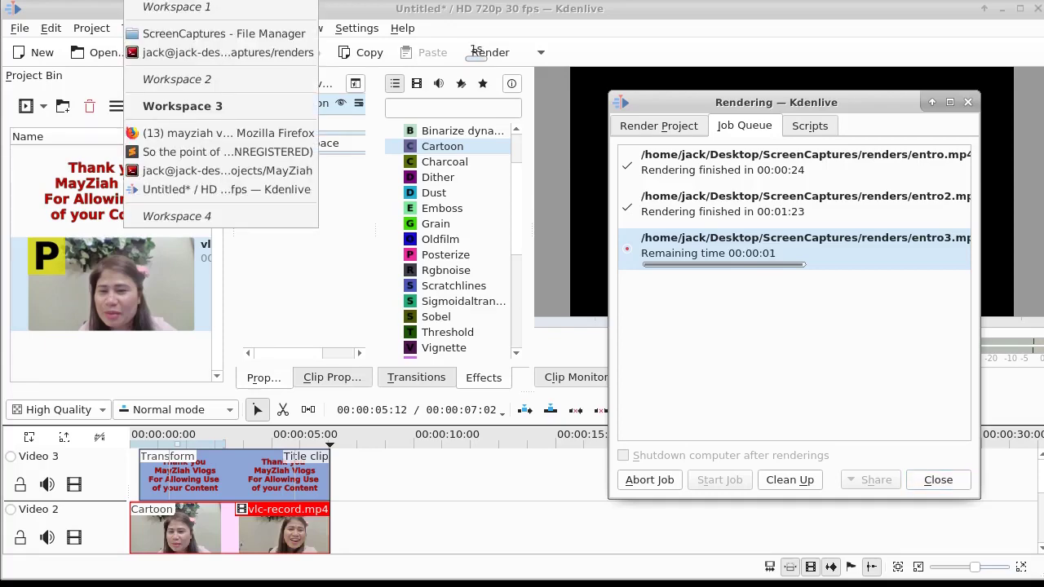
left_click(153, 35)
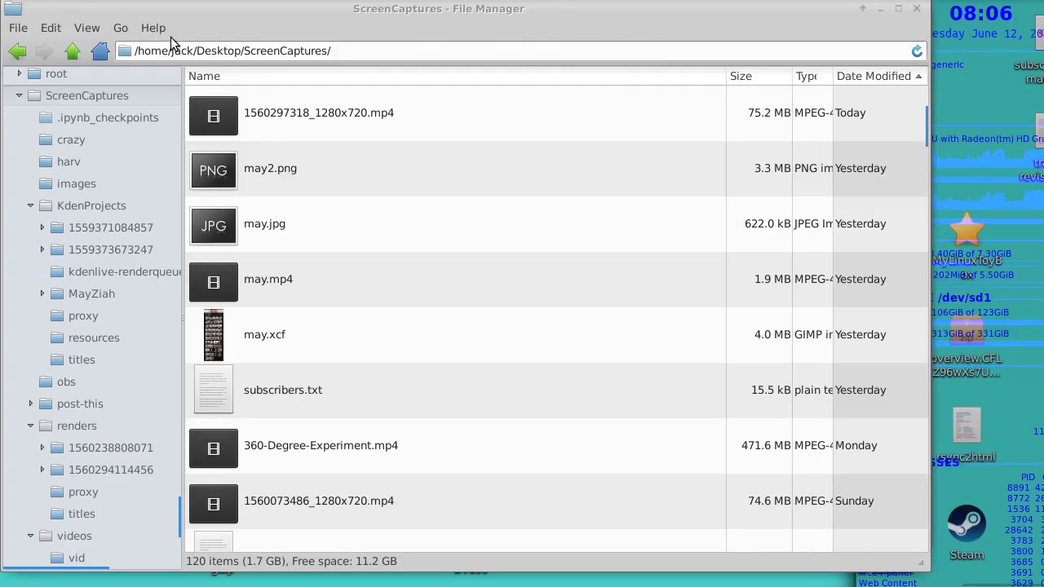
left_click(72, 54)
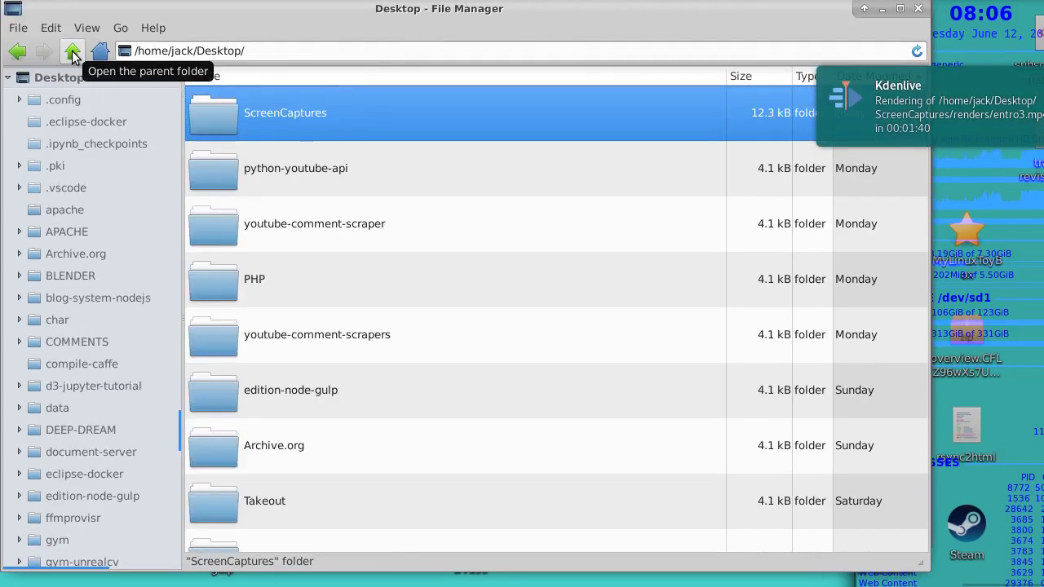
double_click(212, 119)
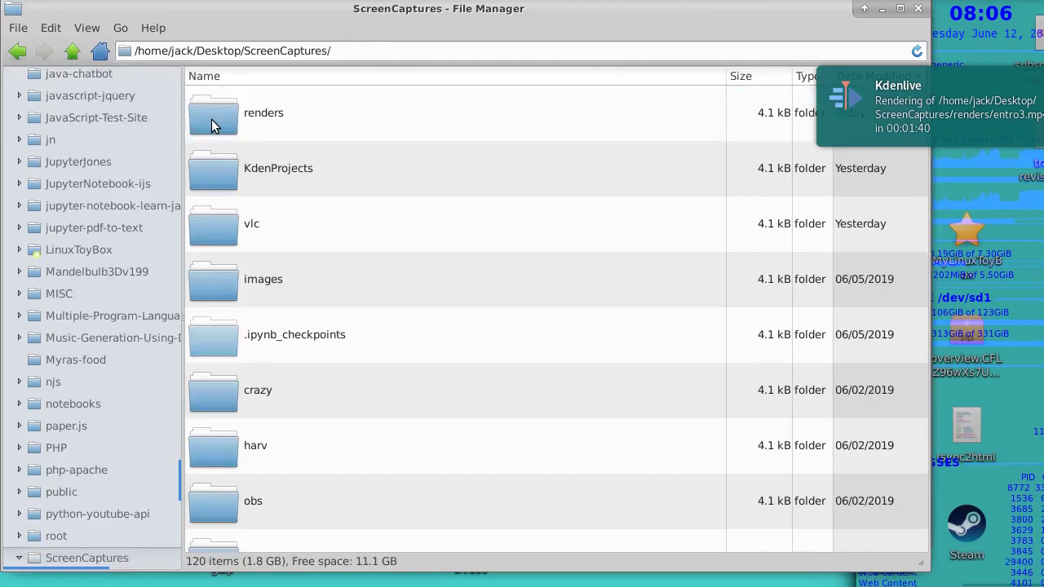
double_click(212, 124)
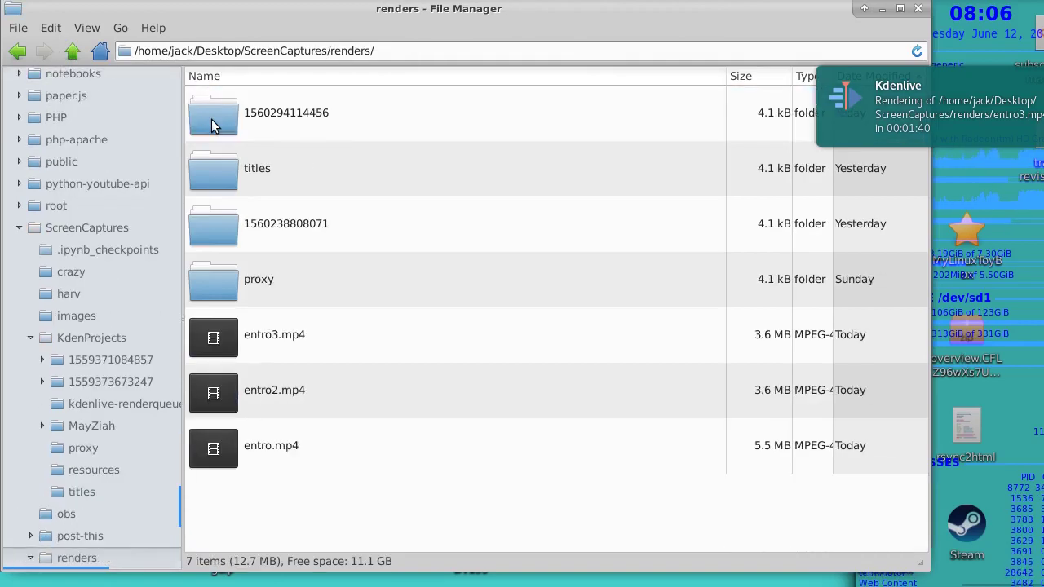
Step: Open entro3.mp4 in VLC media player, enlarge the player window and replay the video from the start before closing it
left_click(276, 338)
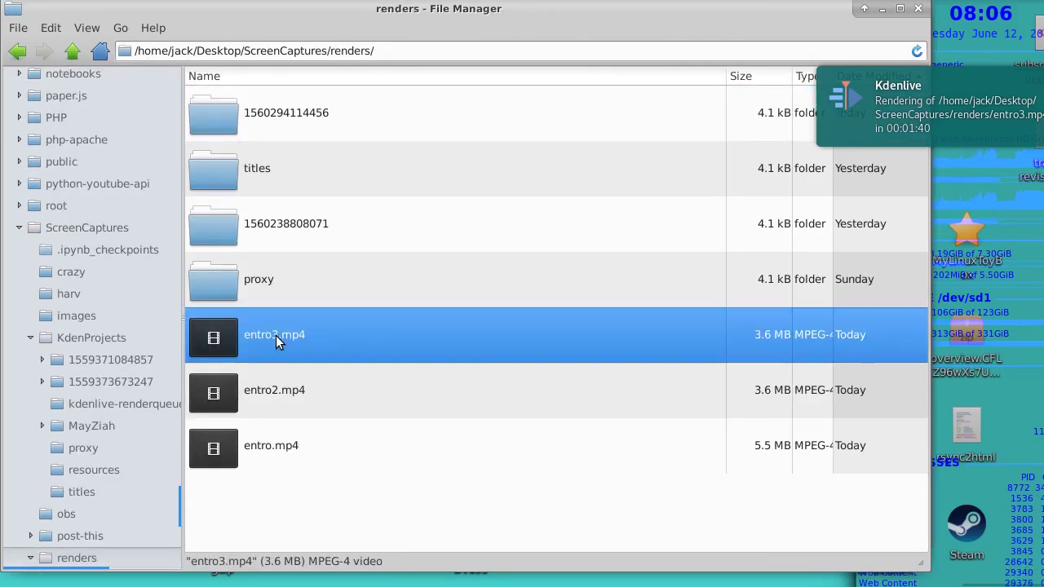
right_click(277, 335)
left_click(302, 343)
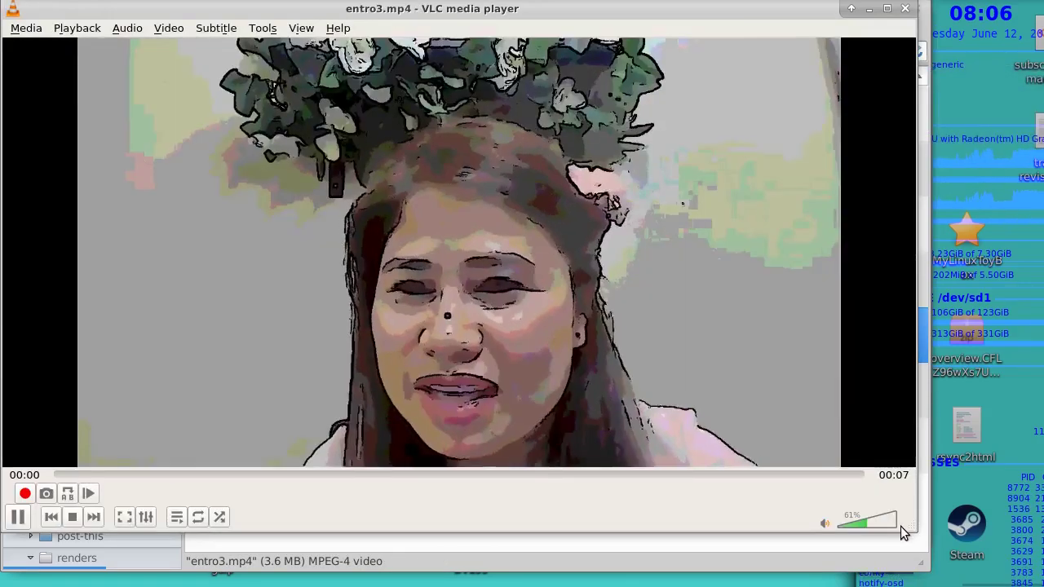
left_click_drag(915, 532, 924, 571)
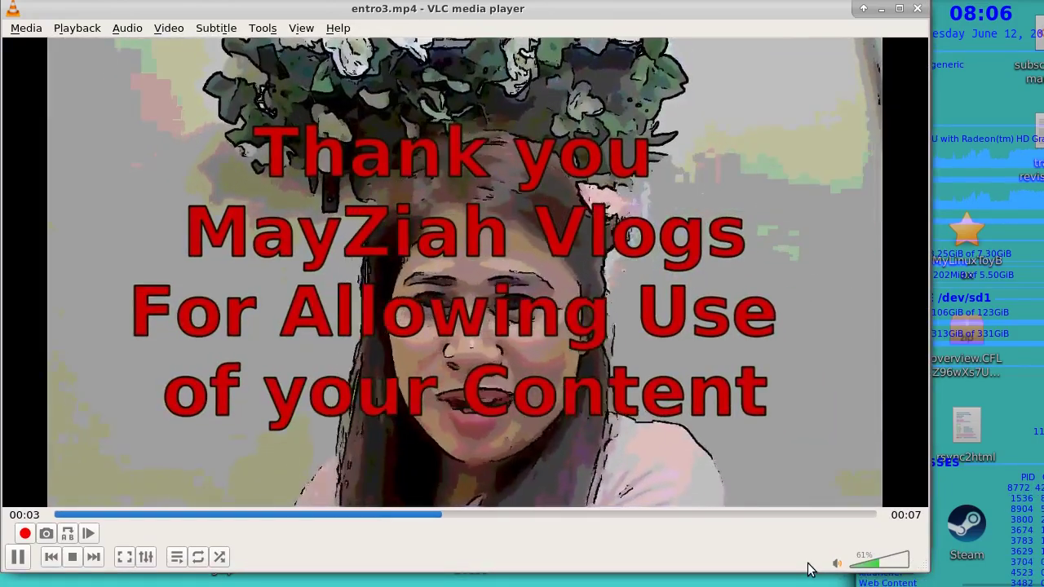
left_click(58, 515)
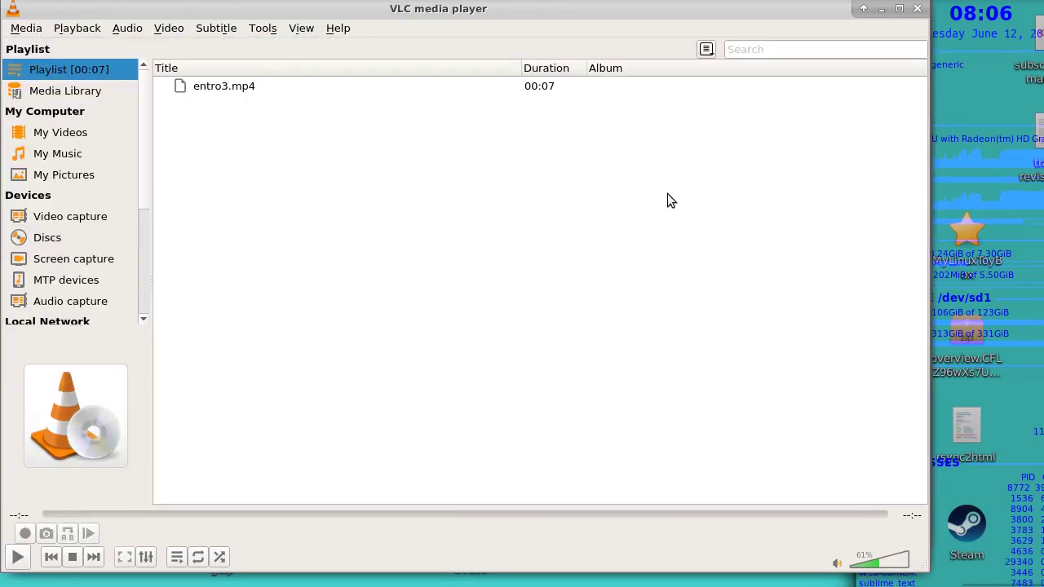
left_click(918, 9)
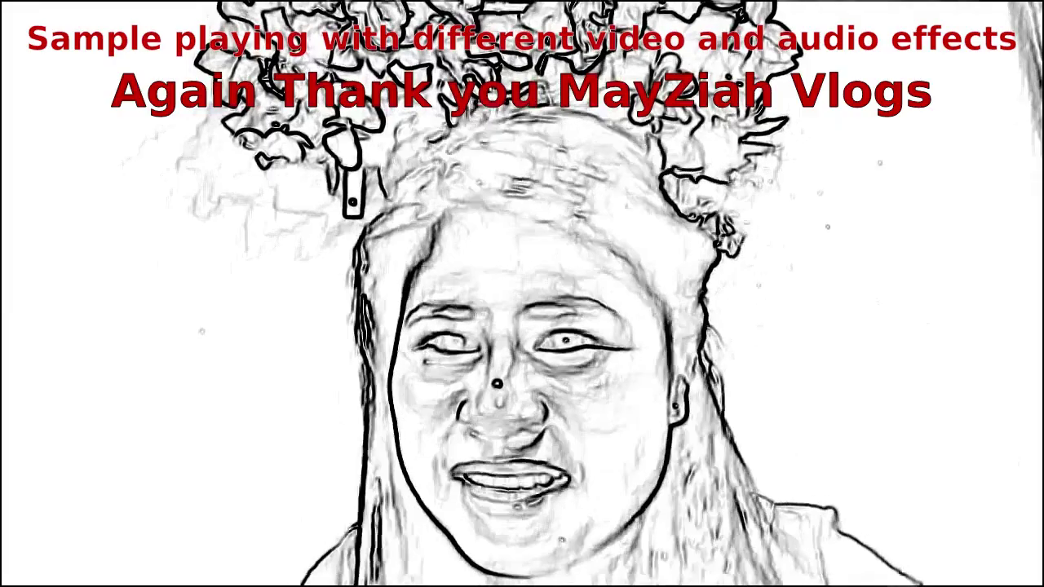